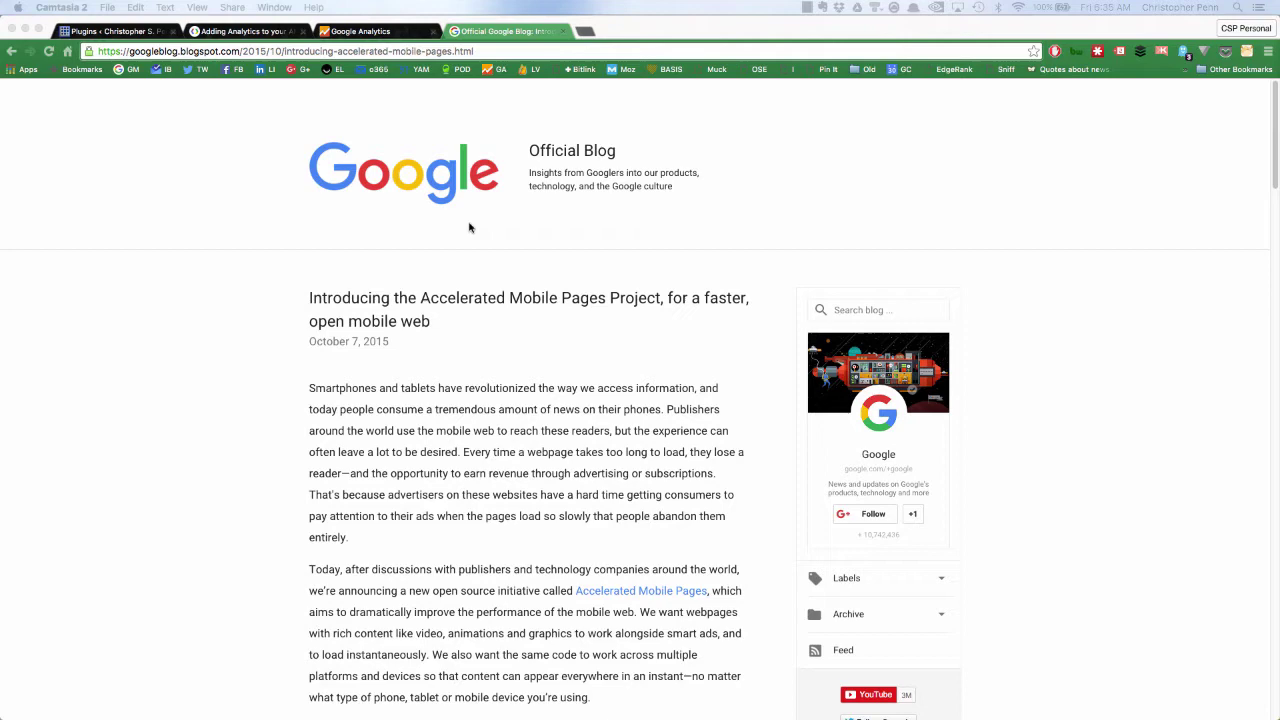
Step: Look over the WordPress plugins page, Google Analytics admin, the Cyberduck file listing and a new blank BBEdit document
{"action": "left_click", "coordinate": [110, 31]}
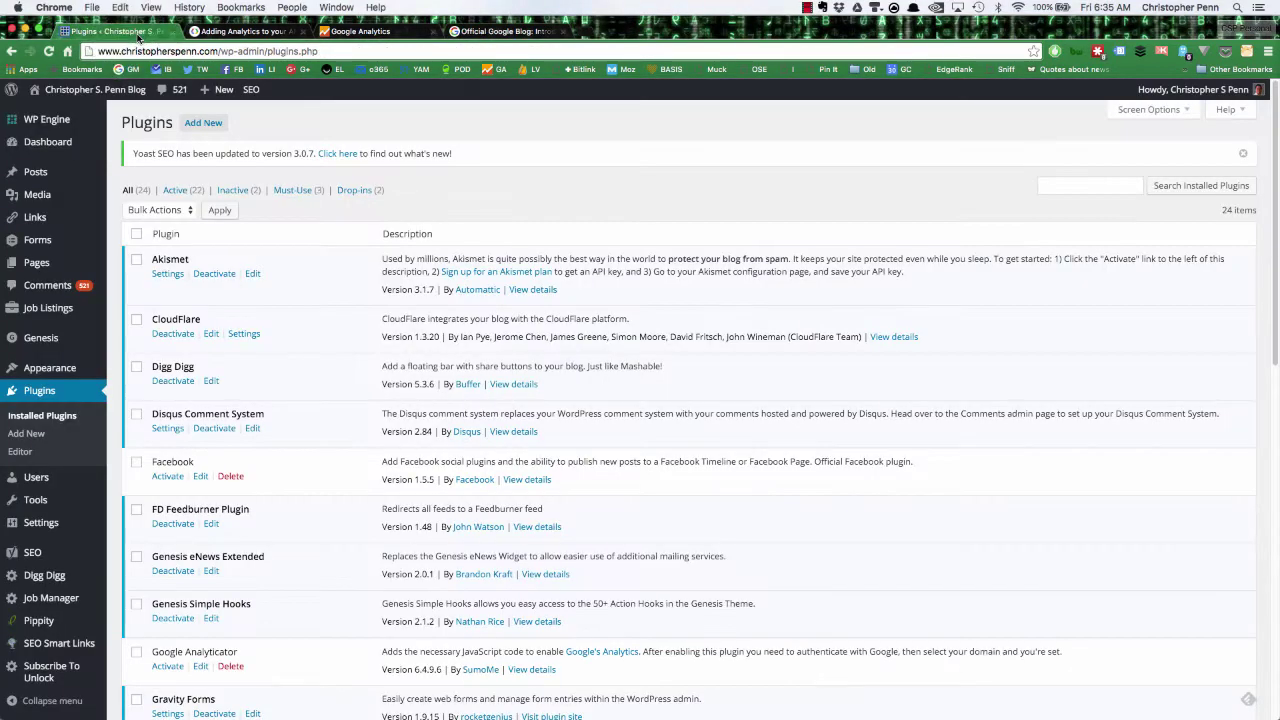
{"action": "left_click", "coordinate": [375, 31]}
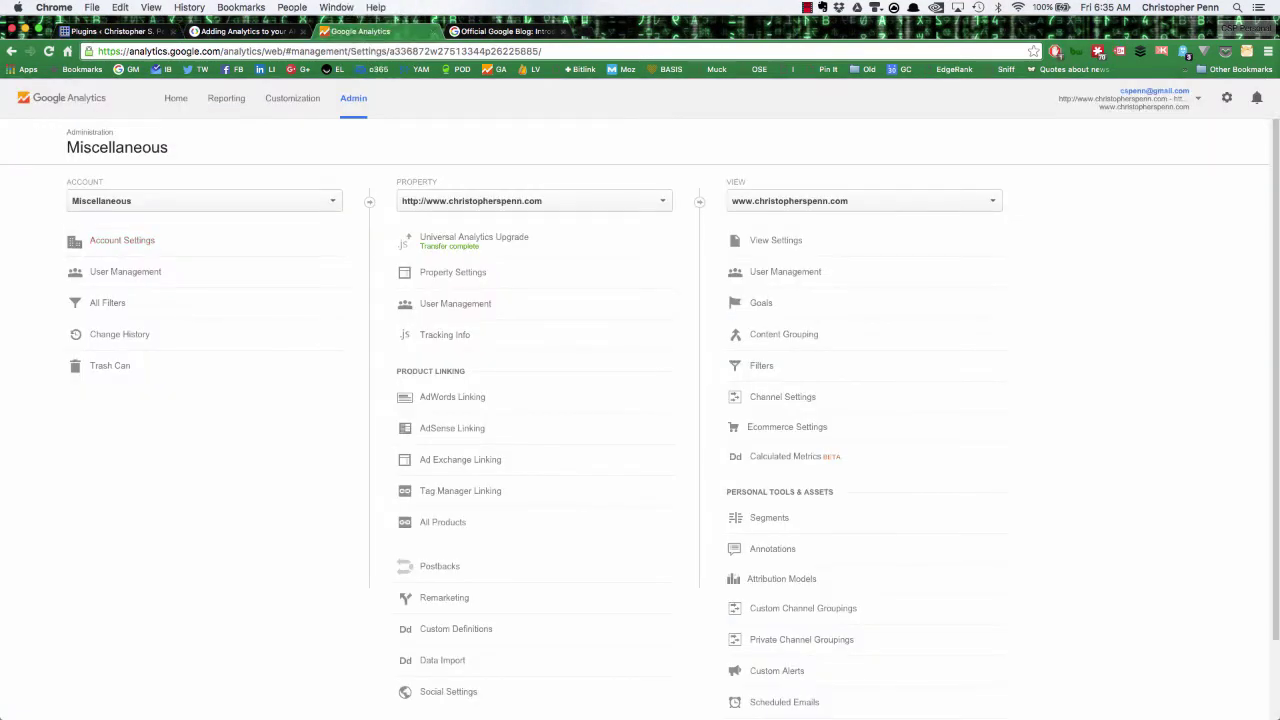
{"action": "key", "text": "super+Tab"}
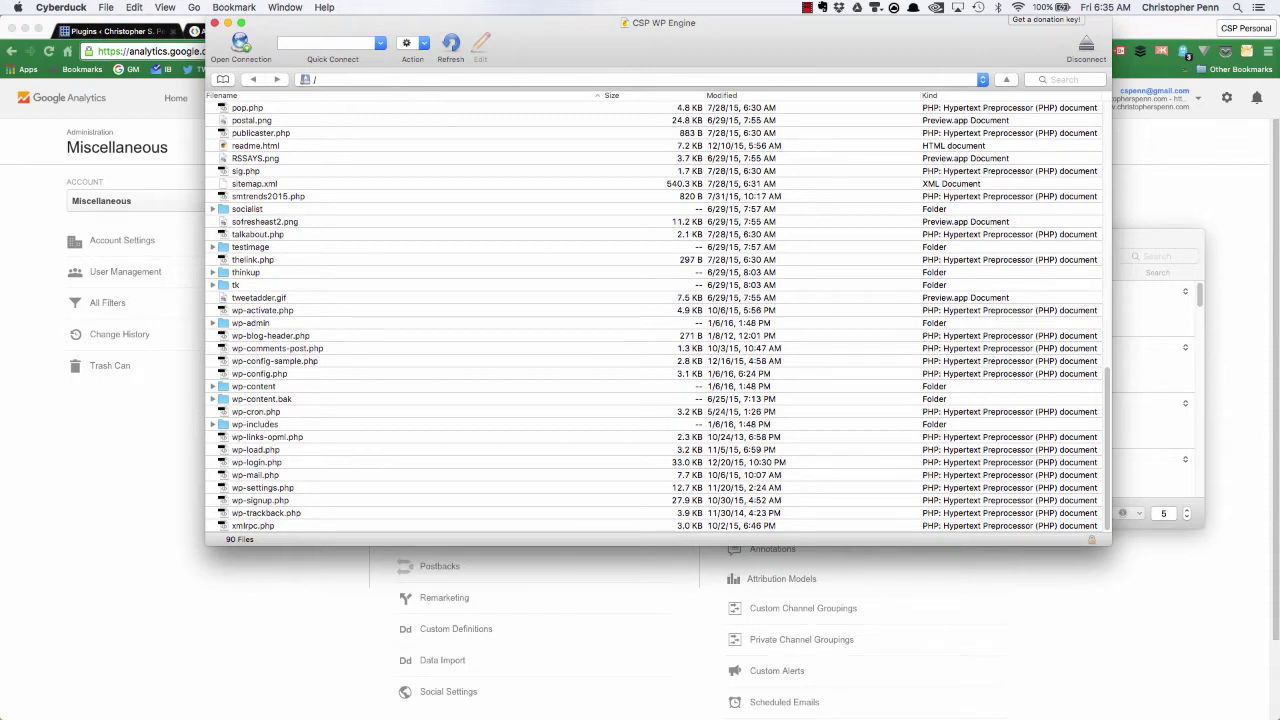
{"action": "key", "text": "super+Tab"}
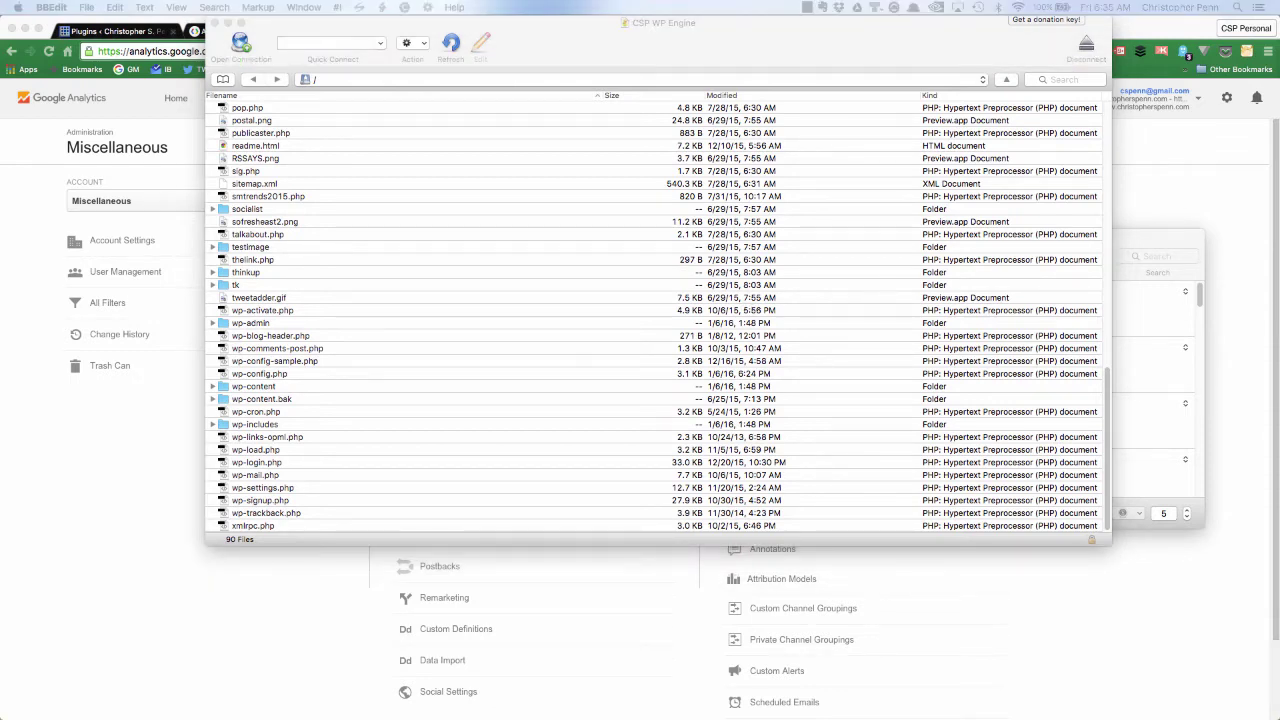
{"action": "key", "text": "super+n"}
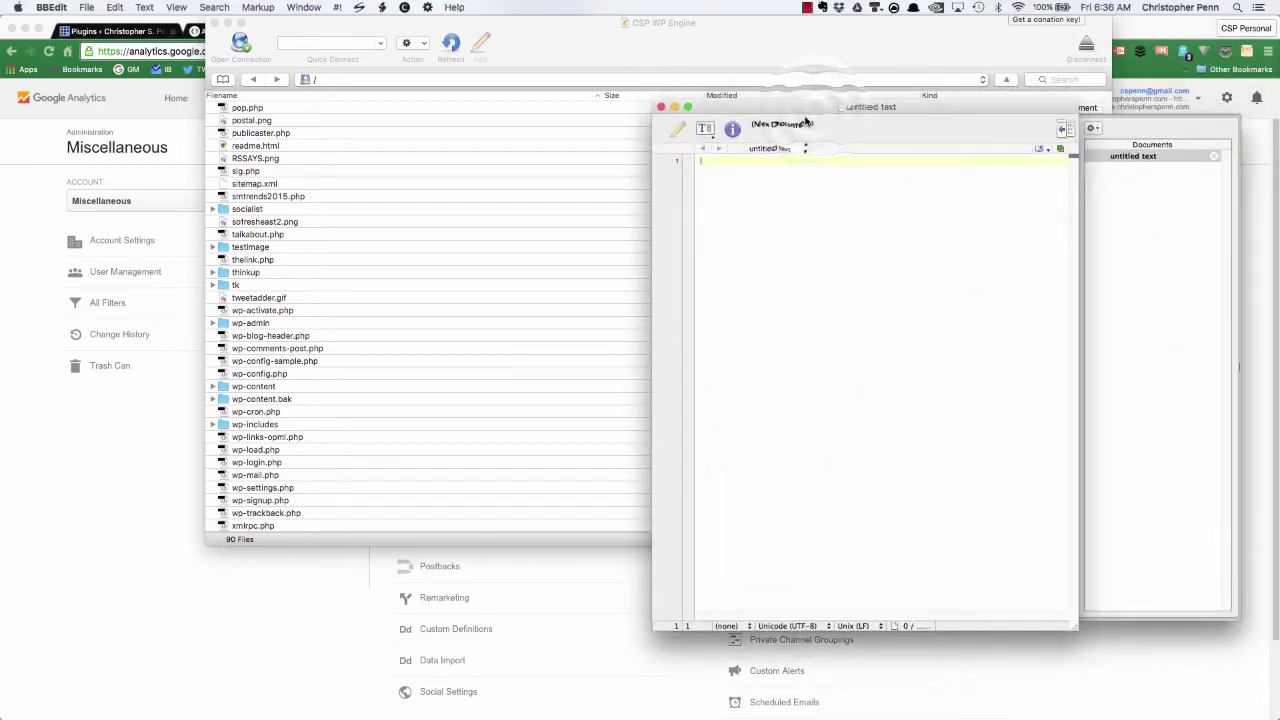
{"action": "left_click", "coordinate": [123, 406]}
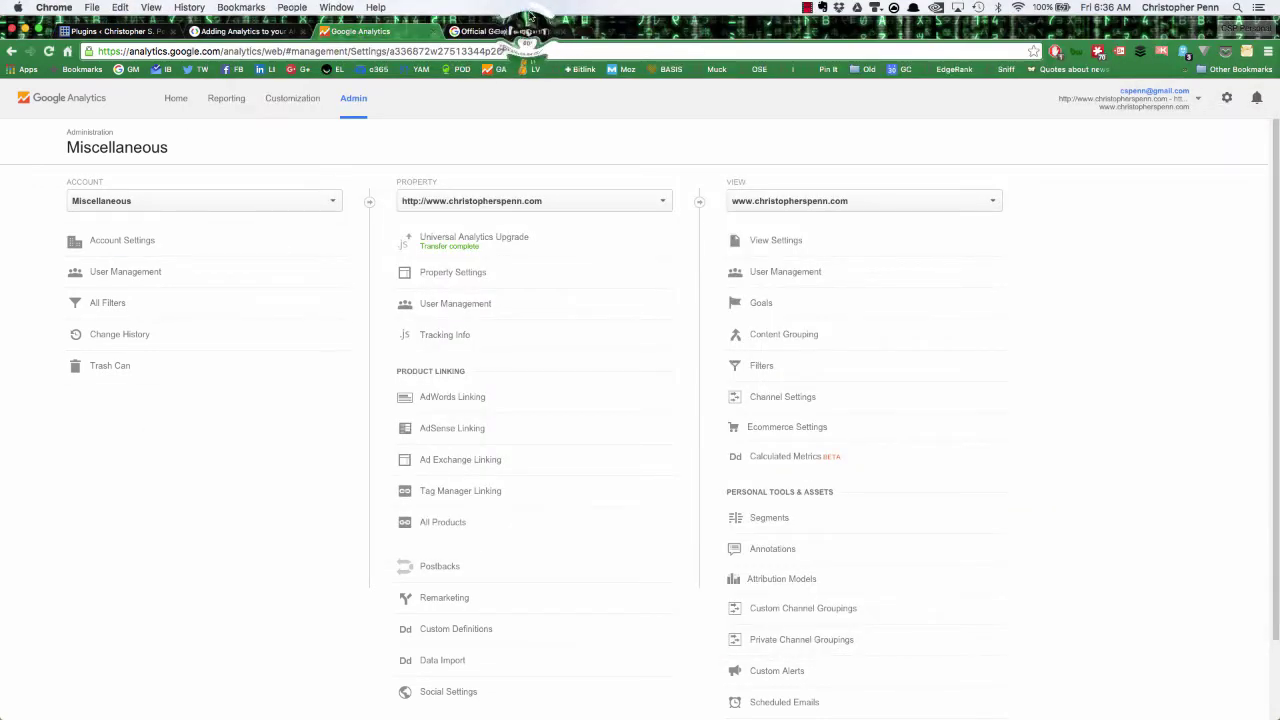
Step: Skim Google's Official Blog post introducing the Accelerated Mobile Pages Project
{"action": "left_click", "coordinate": [527, 34]}
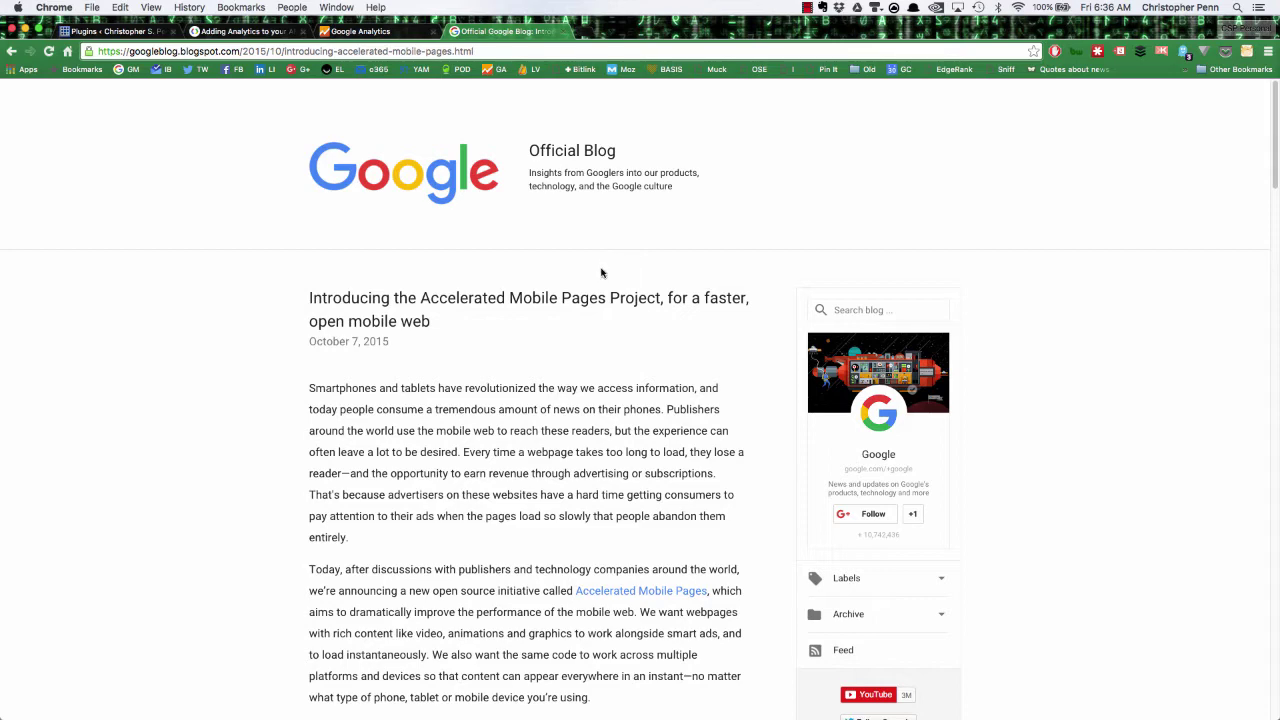
{"action": "scroll", "coordinate": [558, 253], "scroll_direction": "down", "scroll_amount": 12}
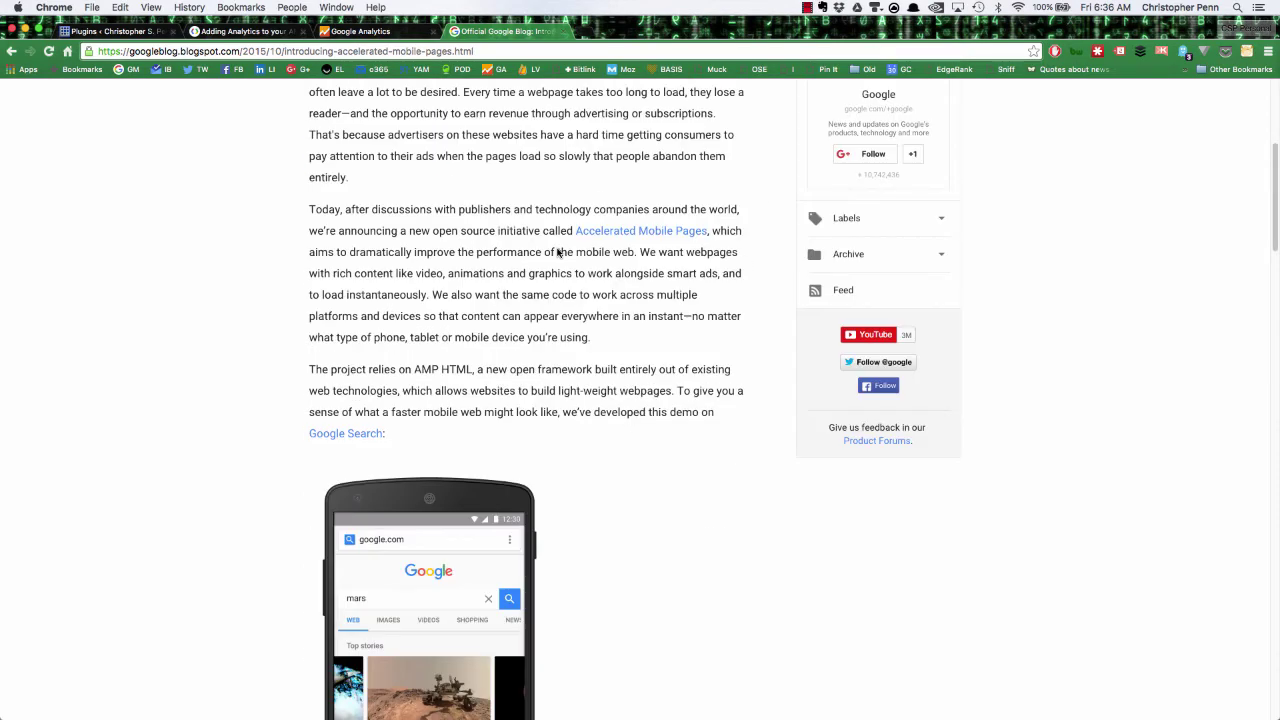
{"action": "scroll", "coordinate": [531, 337], "scroll_direction": "down", "scroll_amount": 5}
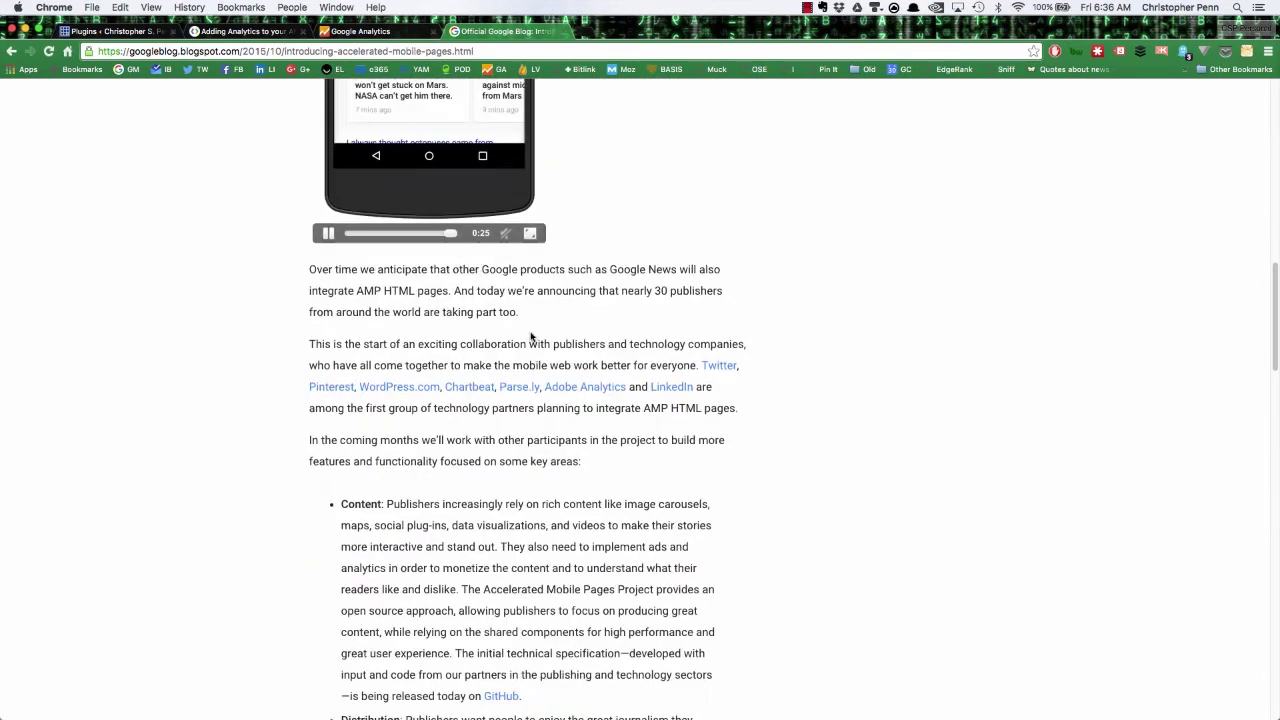
{"action": "scroll", "coordinate": [531, 337], "scroll_direction": "up", "scroll_amount": 20}
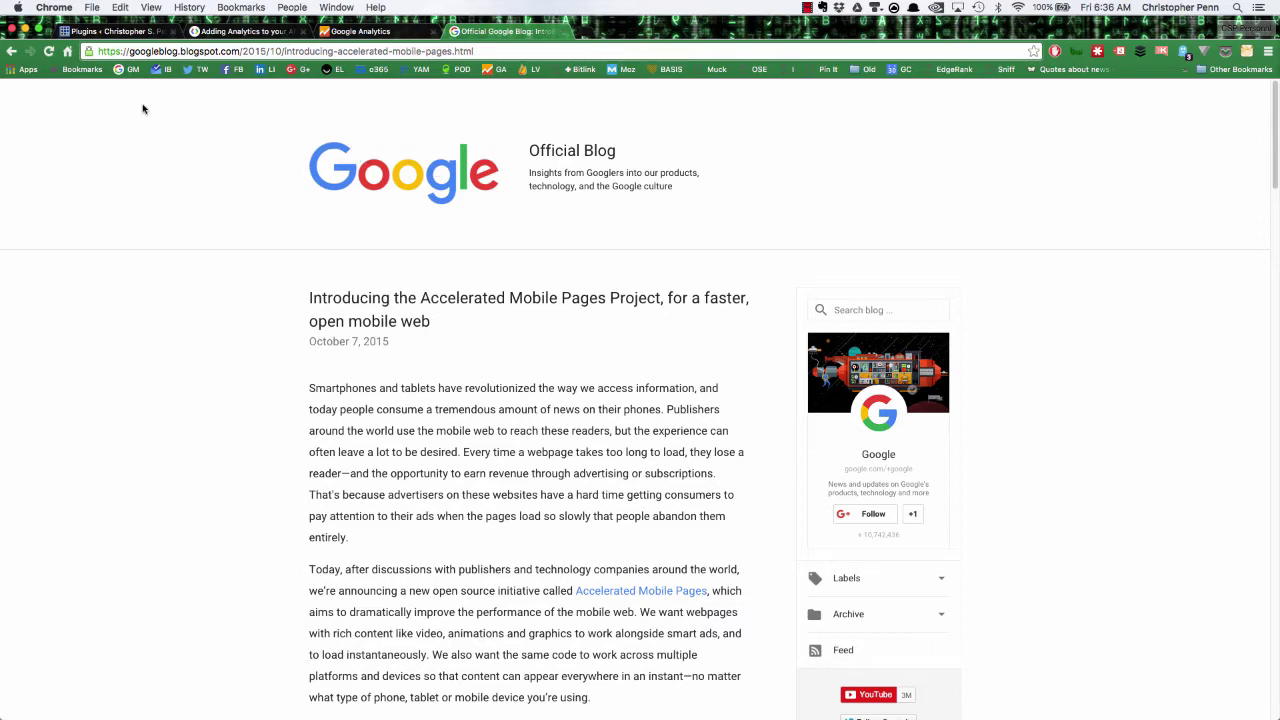
Step: Search the WordPress plugin directory for "accelerated mobile pages"
{"action": "left_click", "coordinate": [110, 31]}
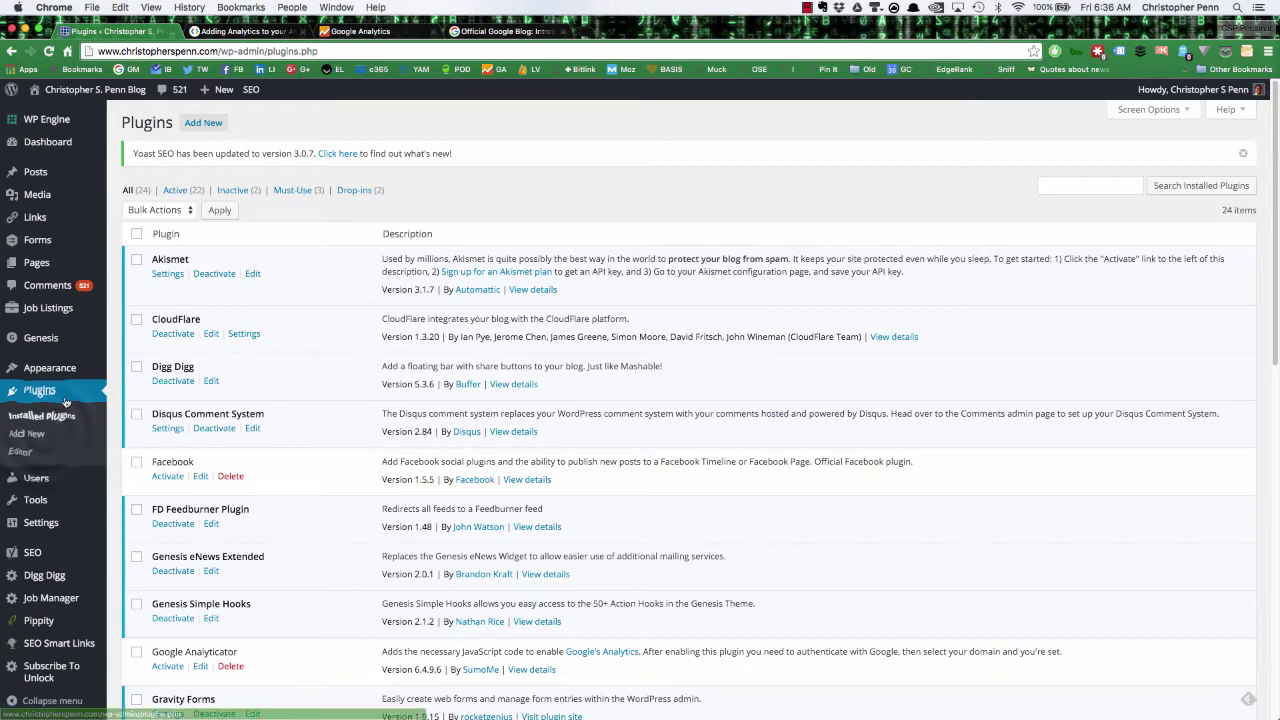
{"action": "left_click", "coordinate": [43, 436]}
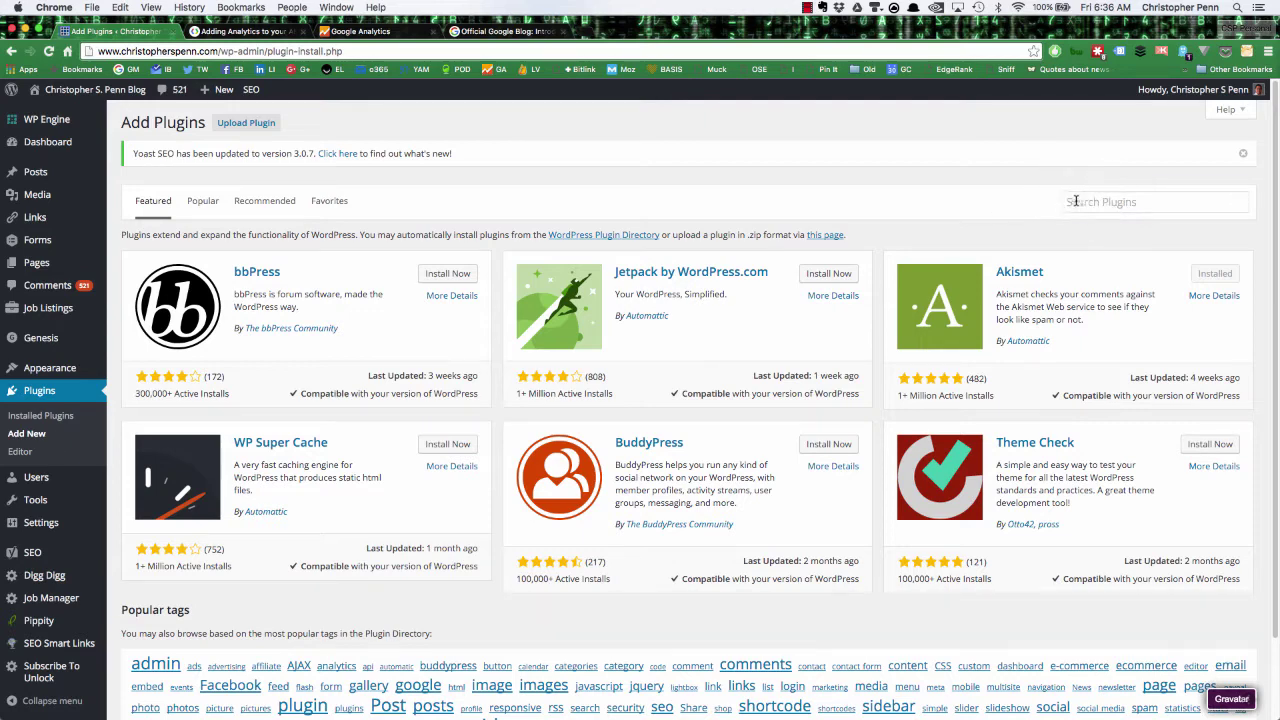
{"action": "left_click", "coordinate": [1189, 202]}
{"action": "type", "text": "accelerated"}
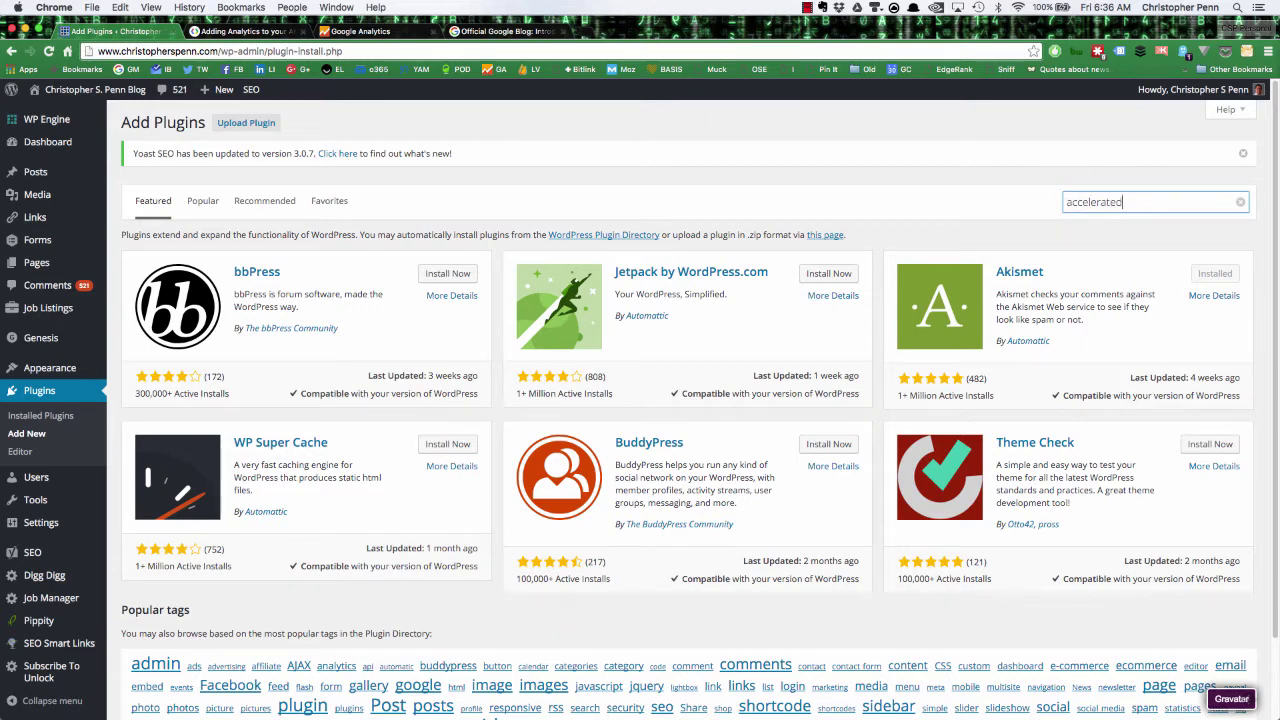
{"action": "type", "text": " mobile pages"}
{"action": "key", "text": "Return"}
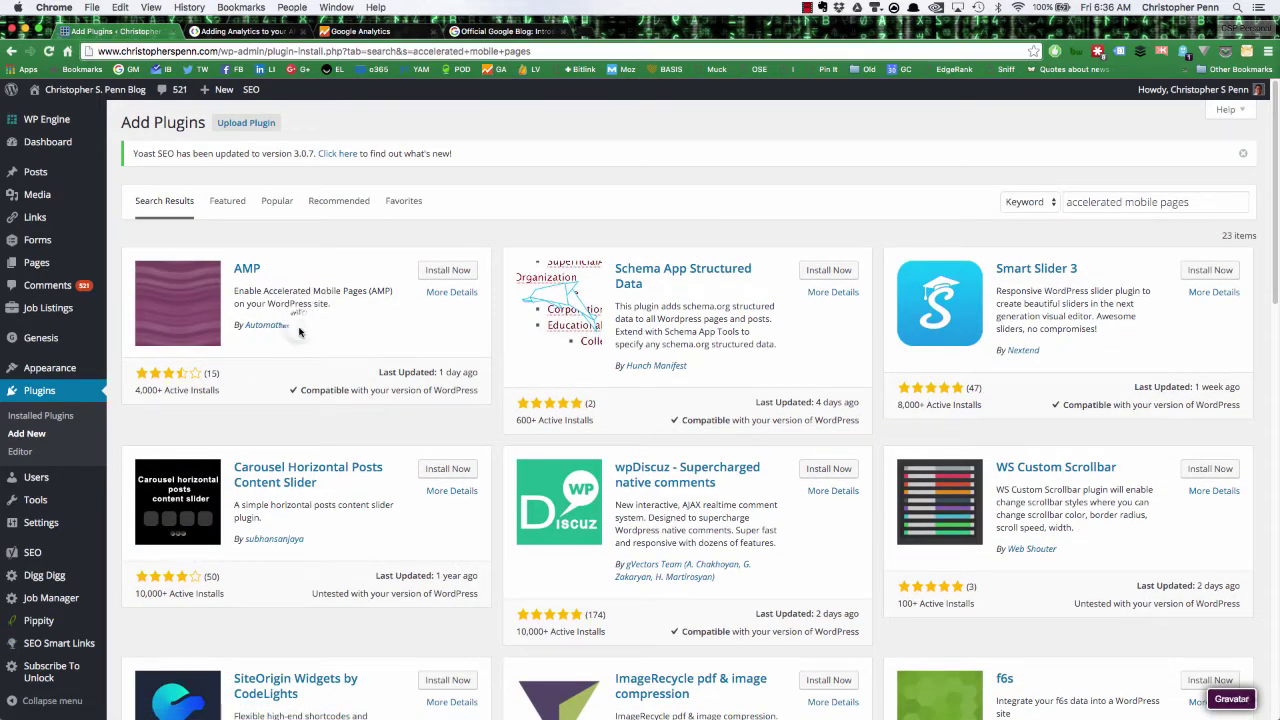
Step: Install the AMP plugin by Automattic and activate it
{"action": "left_click_drag", "start_coordinate": [289, 326], "coordinate": [233, 326]}
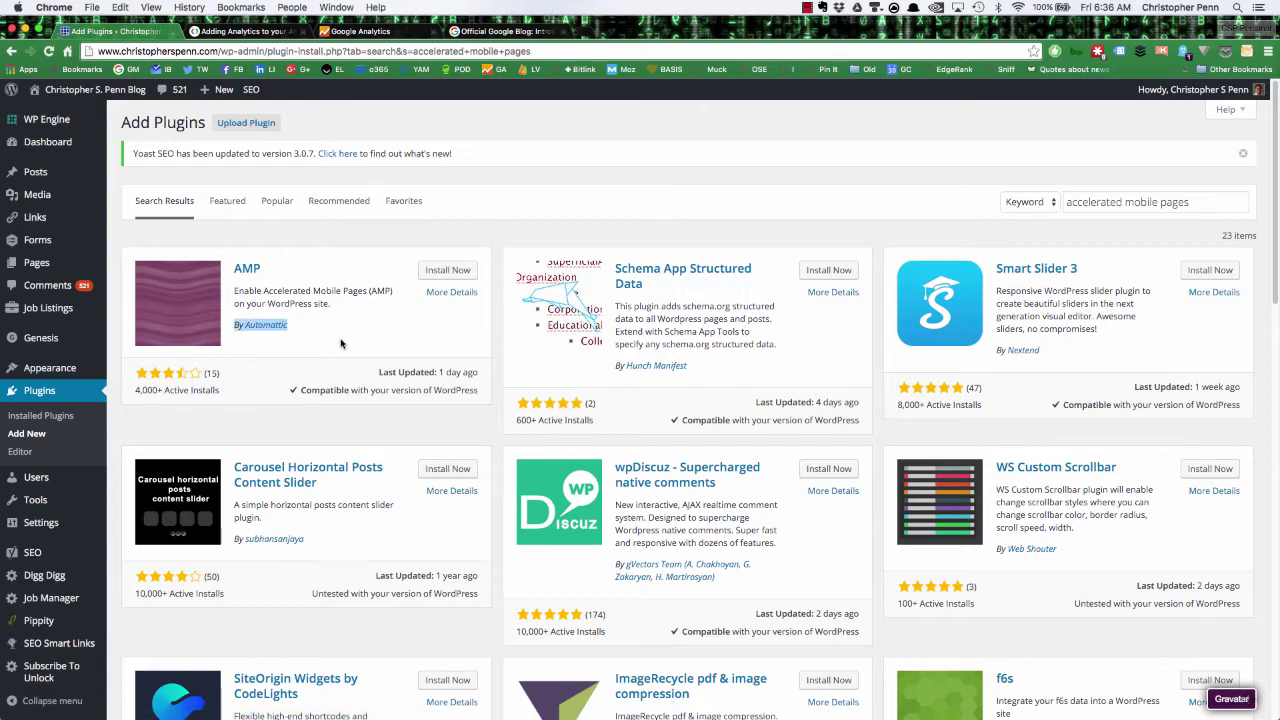
{"action": "left_click", "coordinate": [448, 270]}
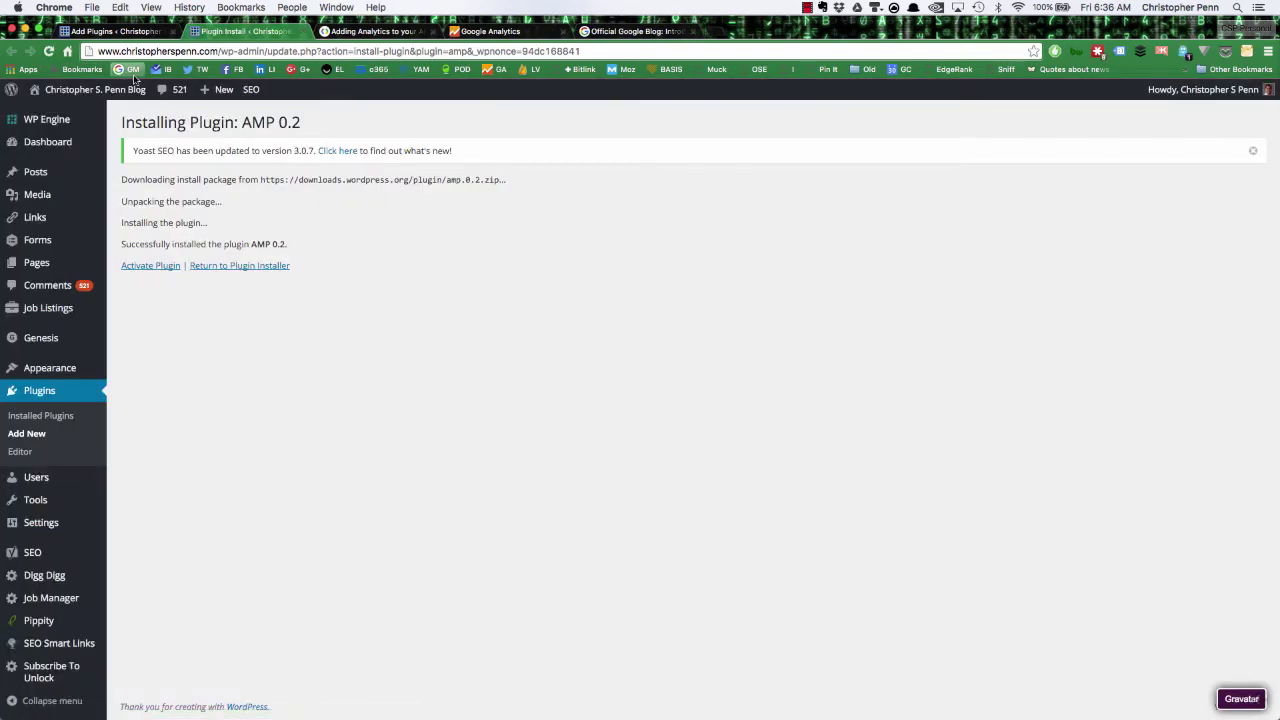
{"action": "left_click", "coordinate": [164, 266]}
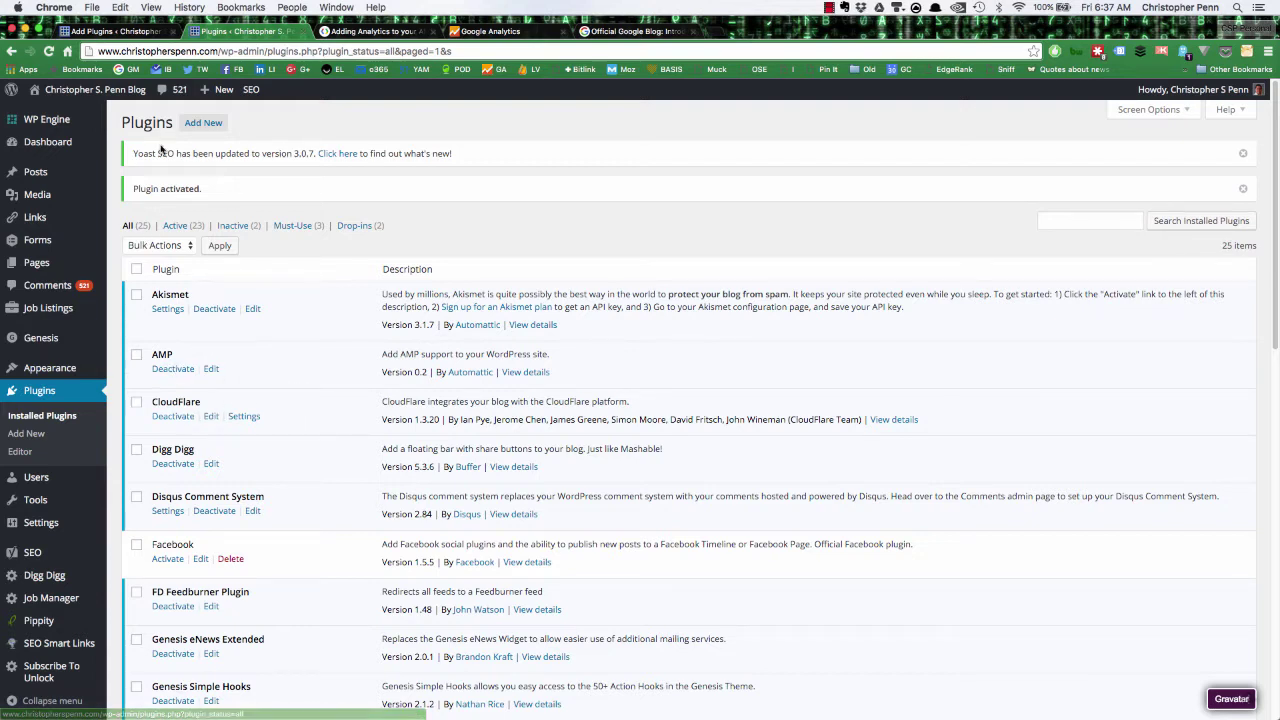
Step: Open the blog post "Sneak Peek: Leading Innovation Framework" and review its AMP version by adding amp to the post's address
{"action": "middle_click", "coordinate": [46, 96]}
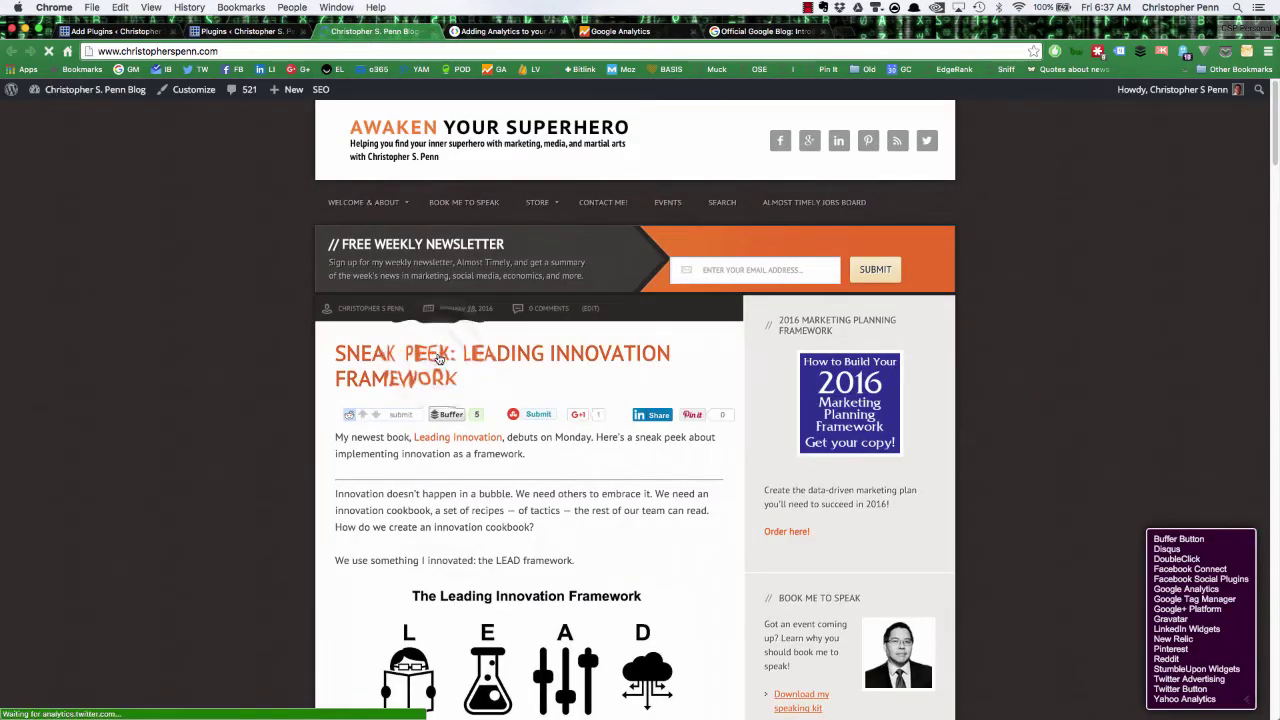
{"action": "left_click", "coordinate": [430, 354]}
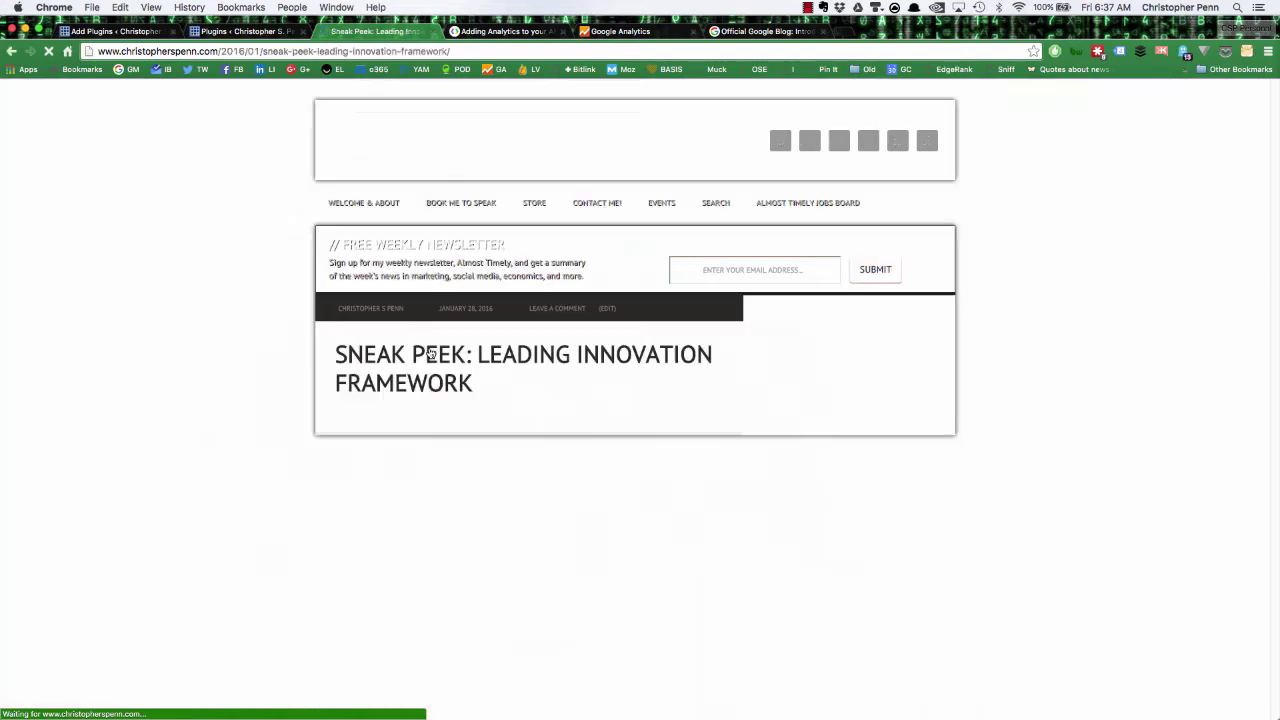
{"action": "left_click", "coordinate": [473, 50]}
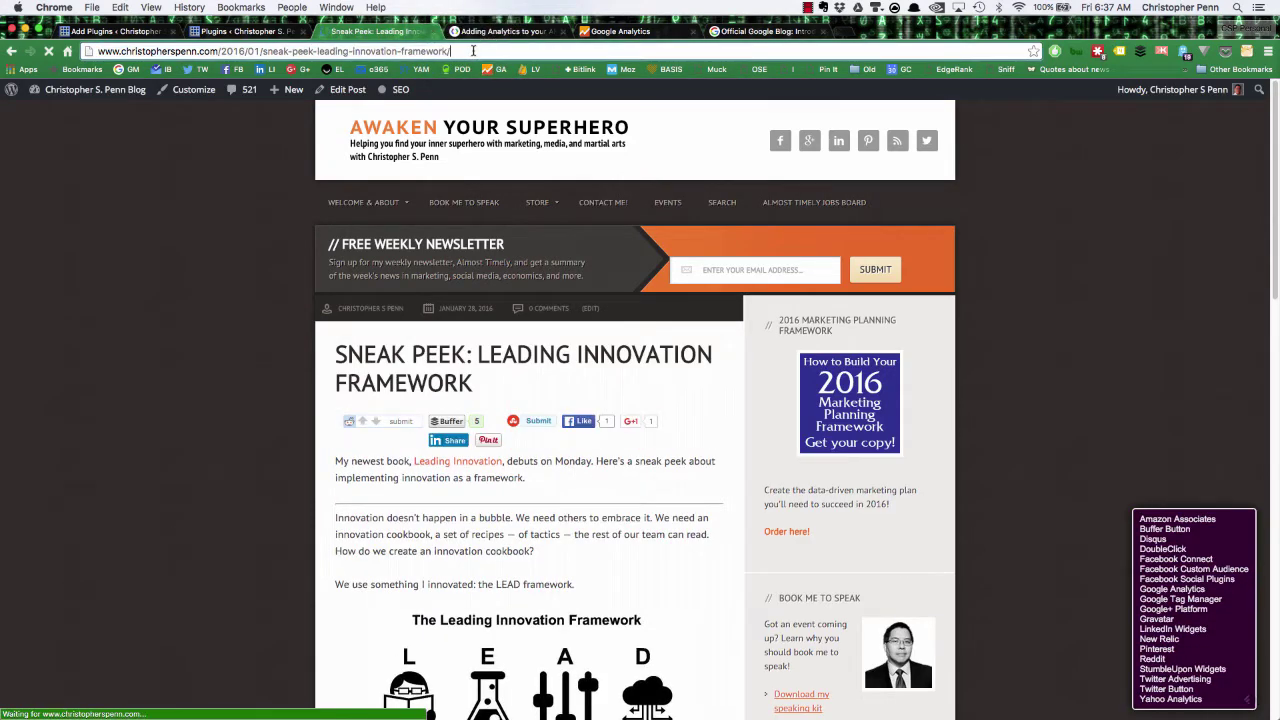
{"action": "key", "text": "Right"}
{"action": "type", "text": "amp"}
{"action": "key", "text": "Return"}
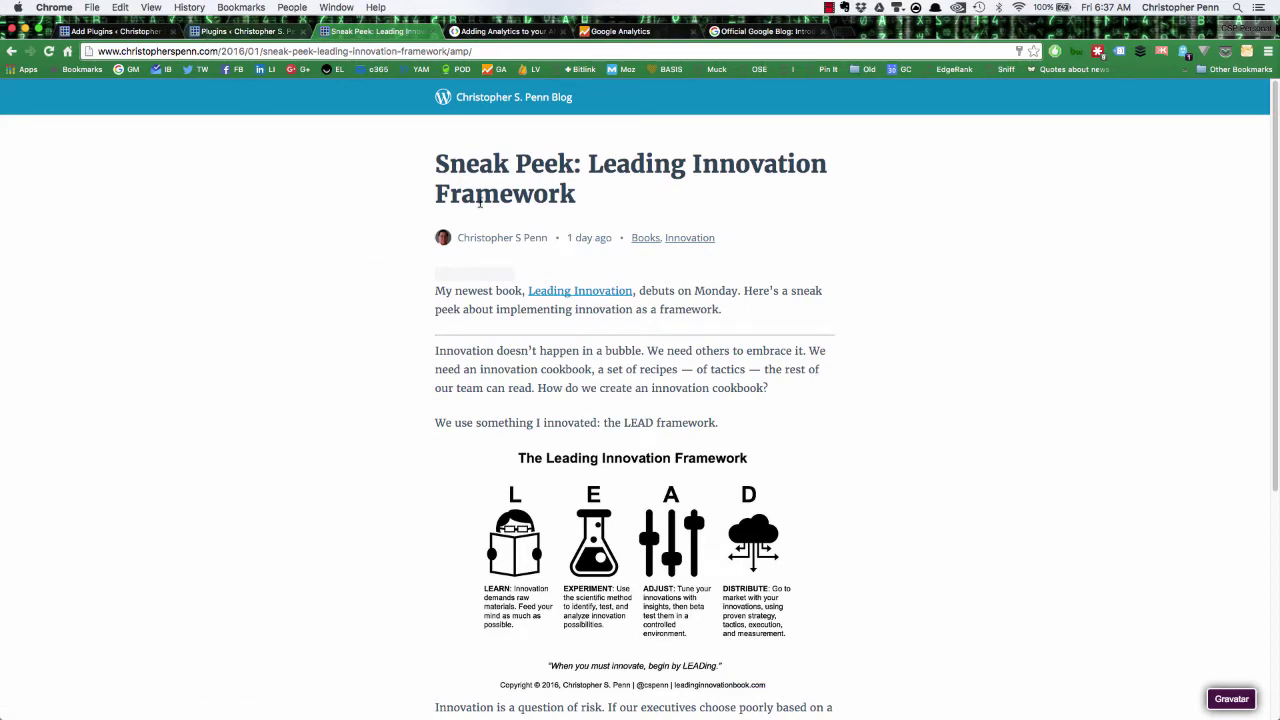
{"action": "scroll", "coordinate": [480, 203], "scroll_direction": "down", "scroll_amount": 4}
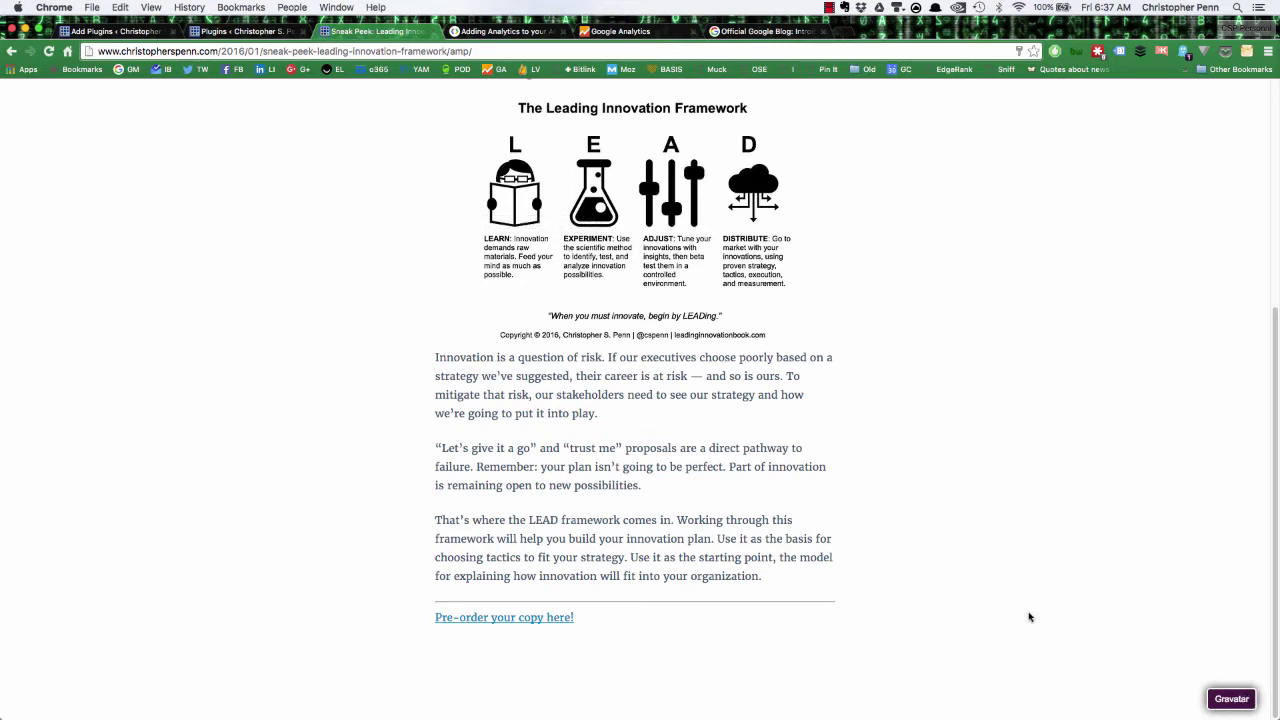
{"action": "scroll", "coordinate": [791, 531], "scroll_direction": "up", "scroll_amount": 5}
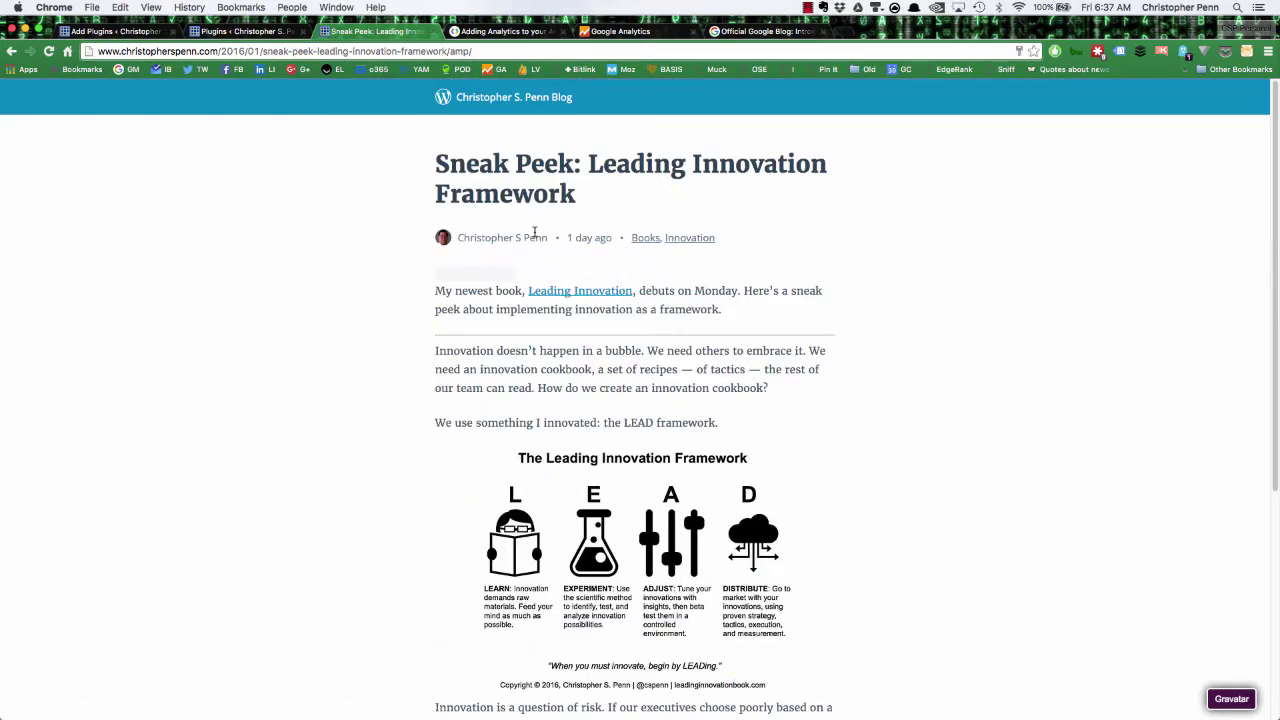
Step: Select the amp-analytics script snippet under "Supported user interactions for Google Analytics" in the Google Developers AMP analytics guide
{"action": "left_click", "coordinate": [113, 31]}
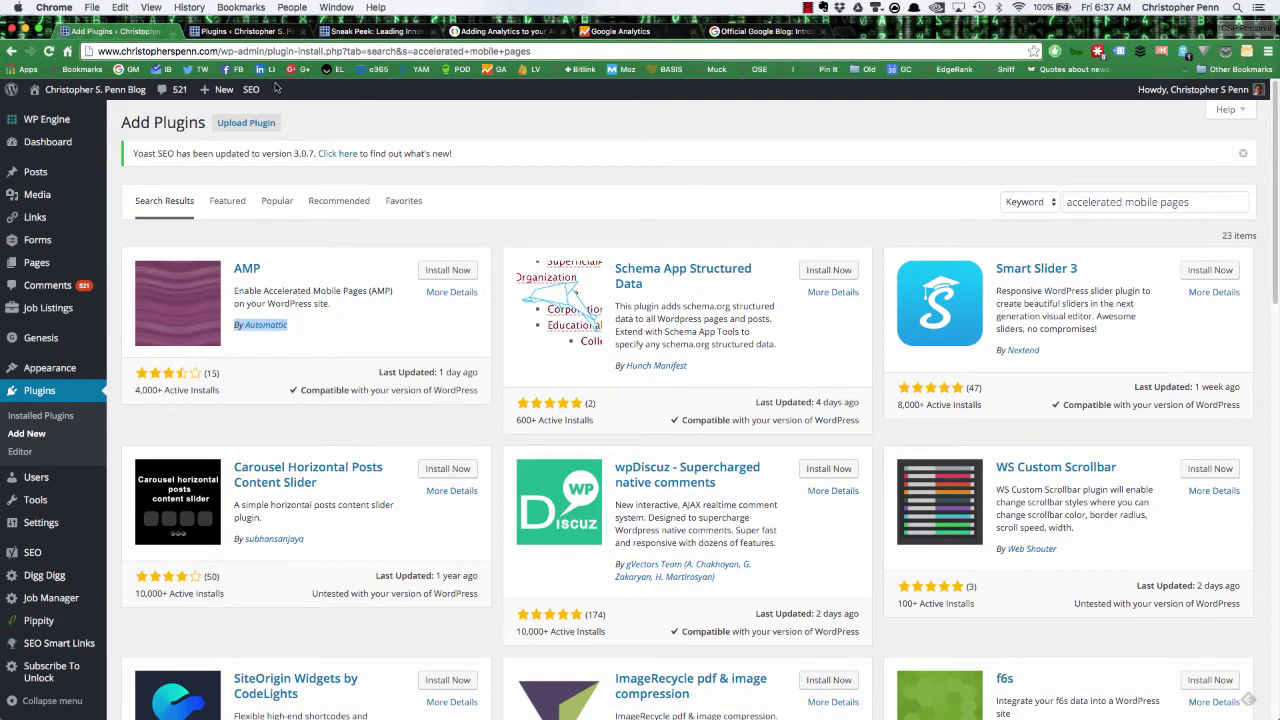
{"action": "left_click", "coordinate": [507, 31]}
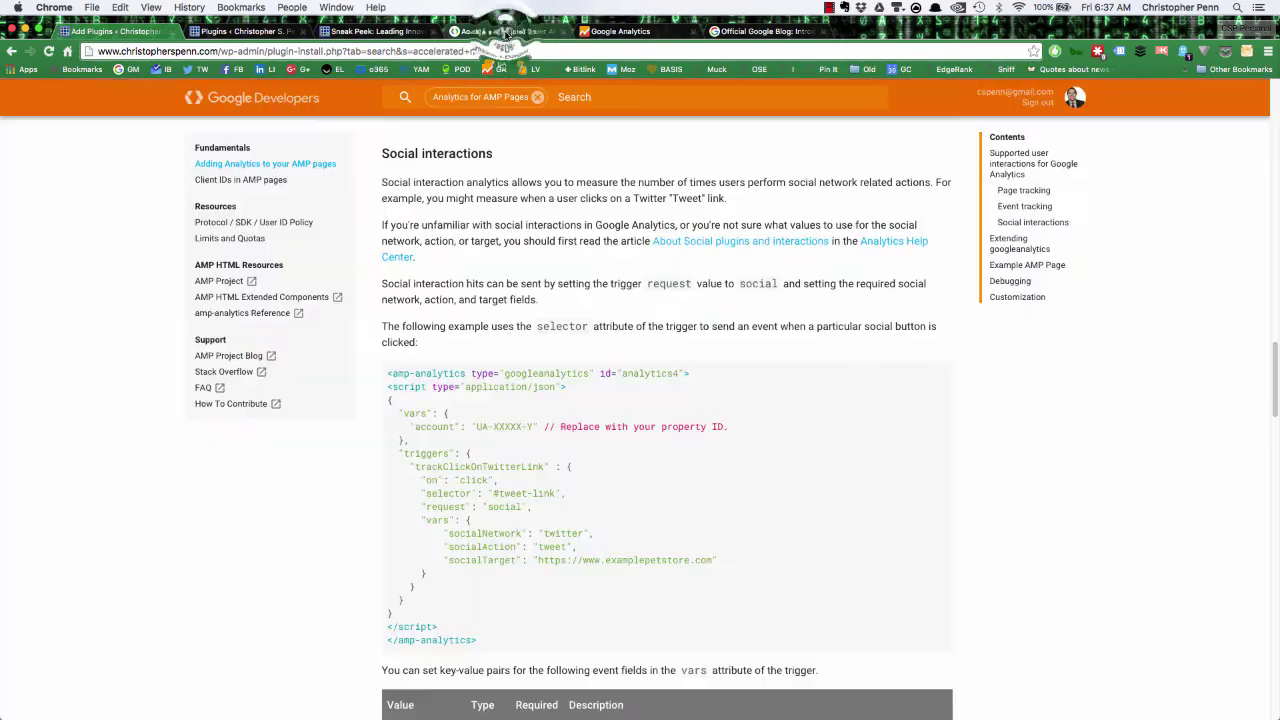
{"action": "scroll", "coordinate": [535, 263], "scroll_direction": "up", "scroll_amount": 10}
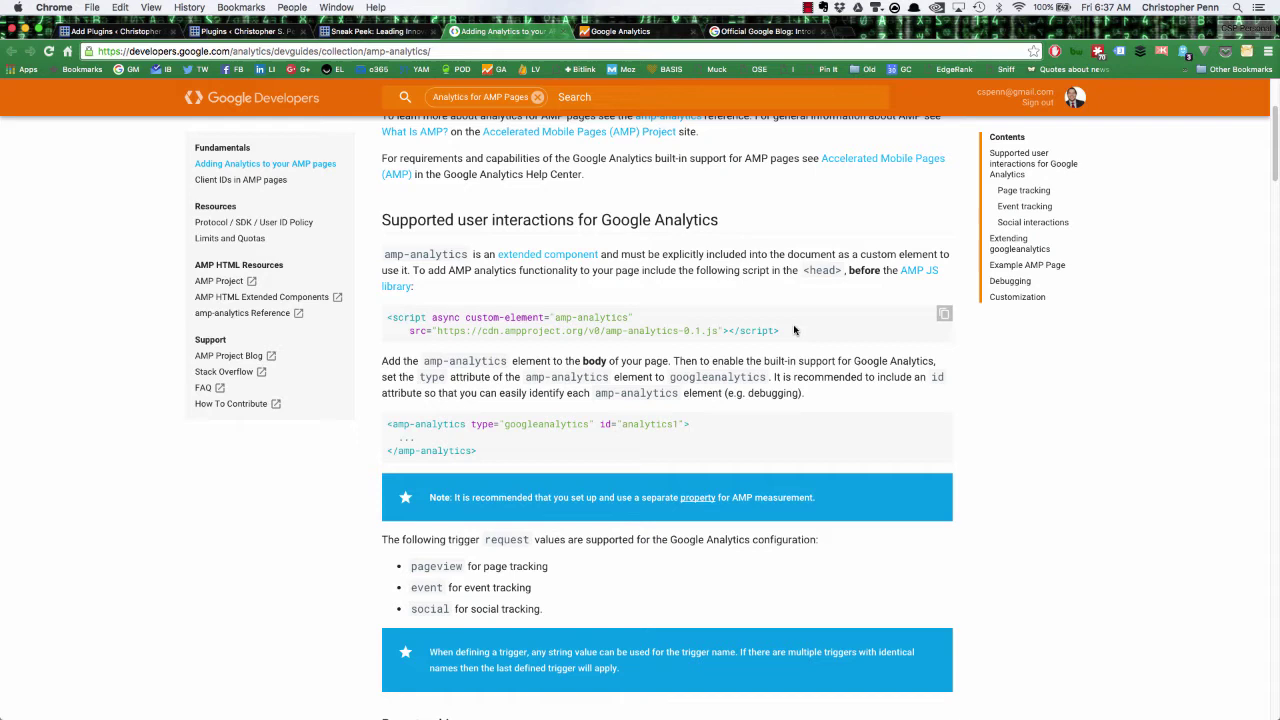
{"action": "left_click_drag", "start_coordinate": [790, 331], "coordinate": [391, 318]}
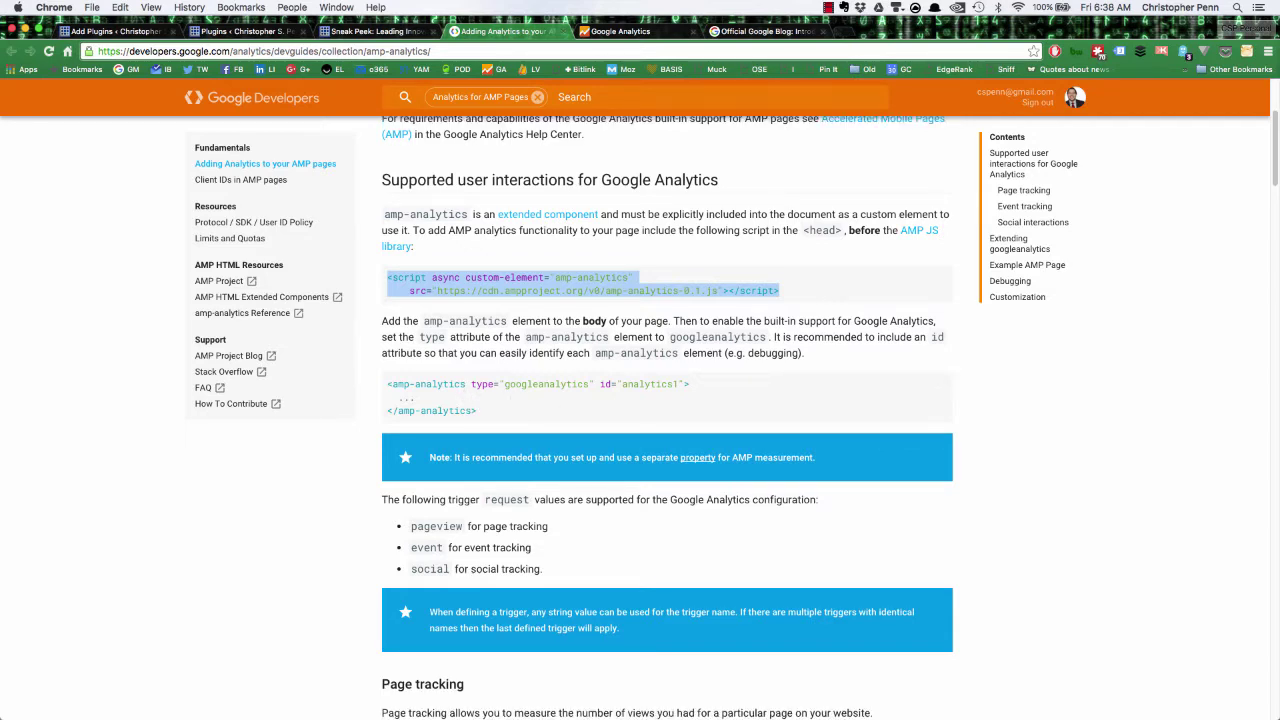
Step: Switch to Cyberduck, browse to wp-content/plugins/amp on the server and expand the templates folder
{"action": "key", "text": "super+Tab"}
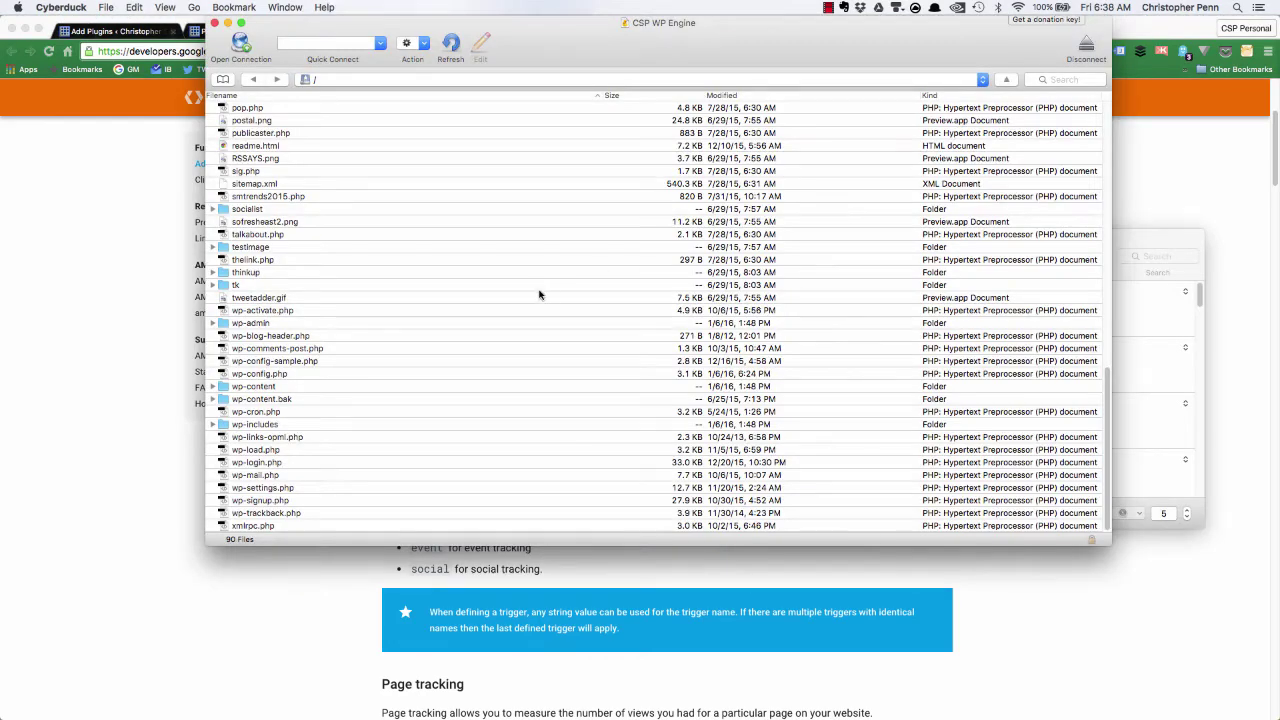
{"action": "double_click", "coordinate": [306, 388]}
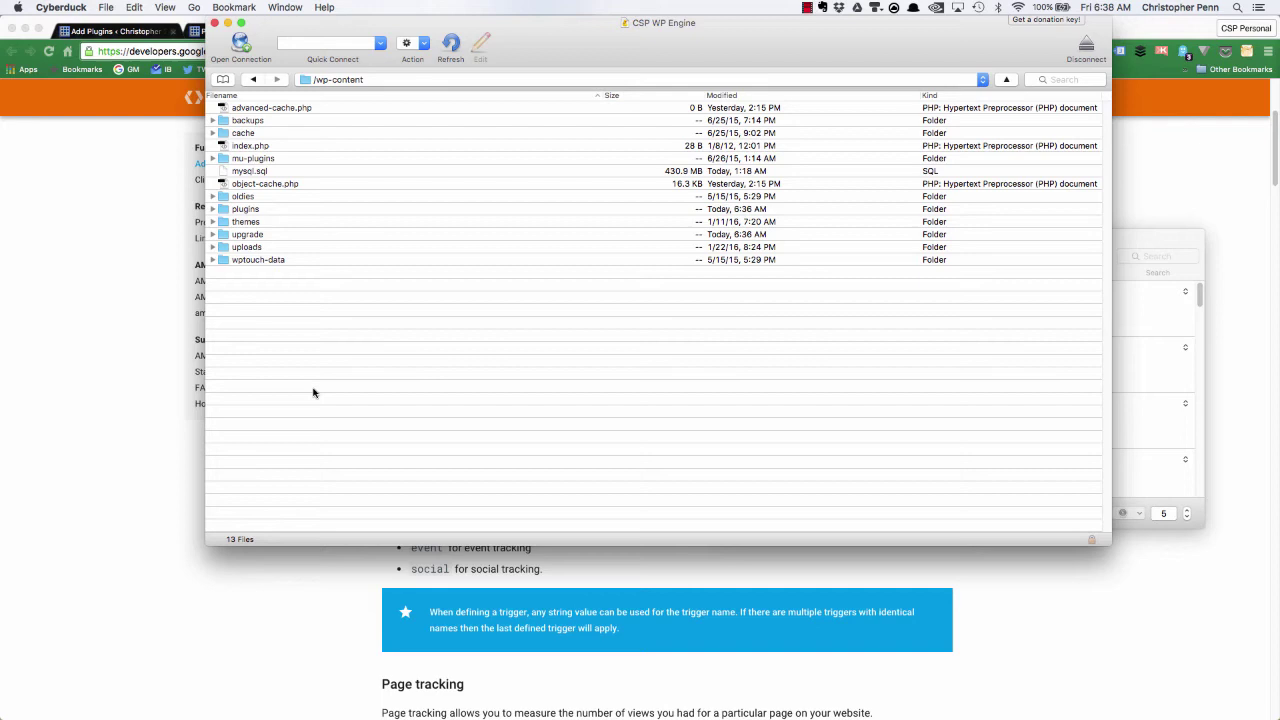
{"action": "left_click", "coordinate": [212, 222]}
{"action": "mouse_move", "coordinate": [228, 209]}
{"action": "left_mouse_down"}
{"action": "mouse_move", "coordinate": [240, 175]}
{"action": "mouse_move", "coordinate": [228, 213]}
{"action": "left_mouse_up"}
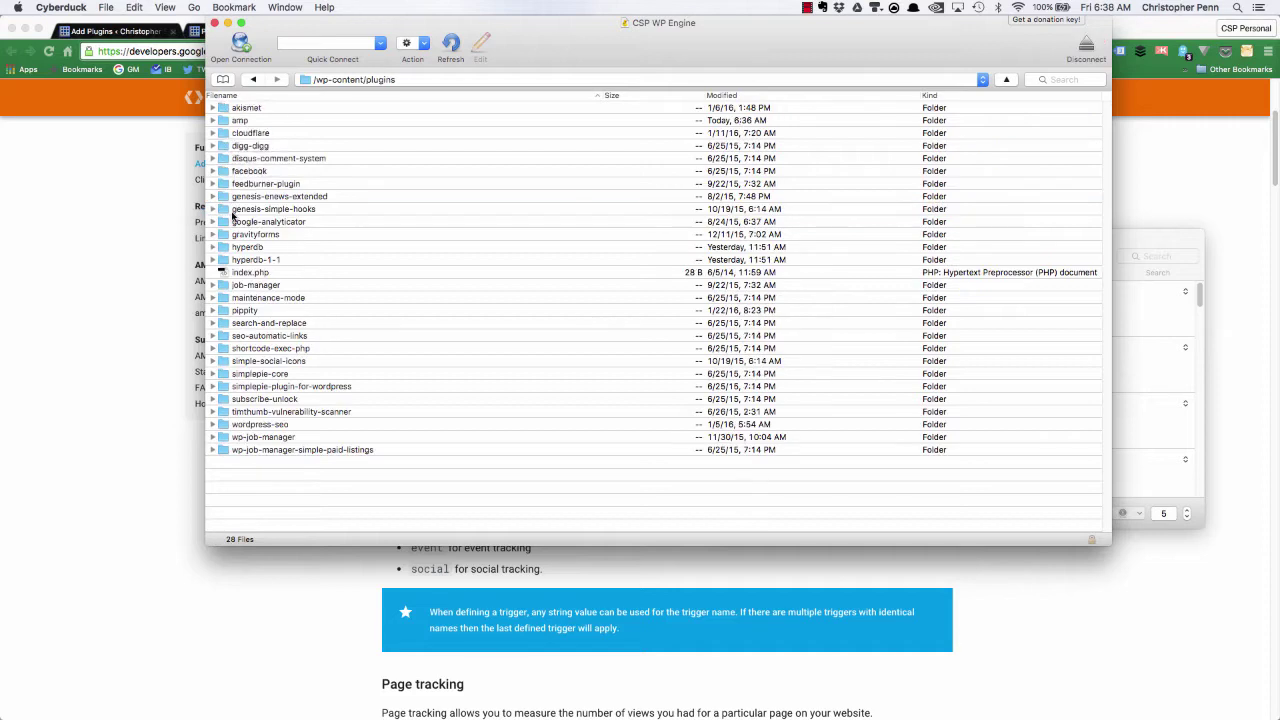
{"action": "double_click", "coordinate": [242, 121]}
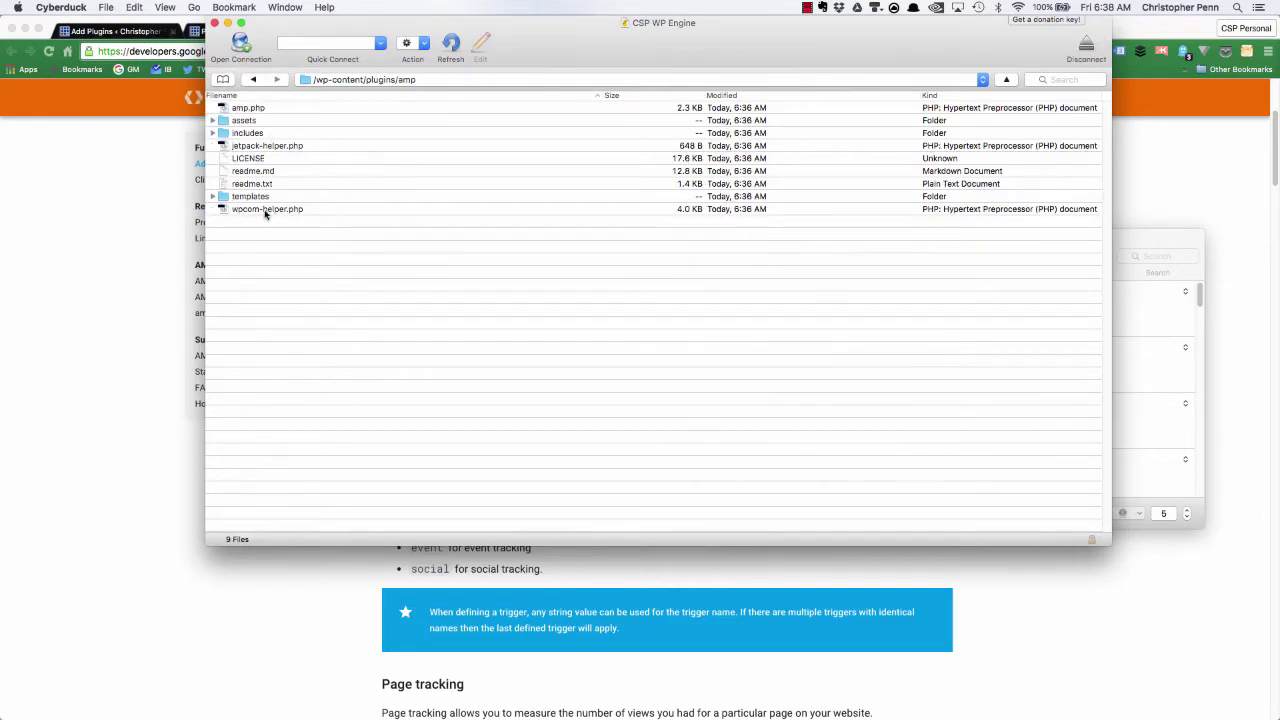
{"action": "left_click", "coordinate": [212, 196]}
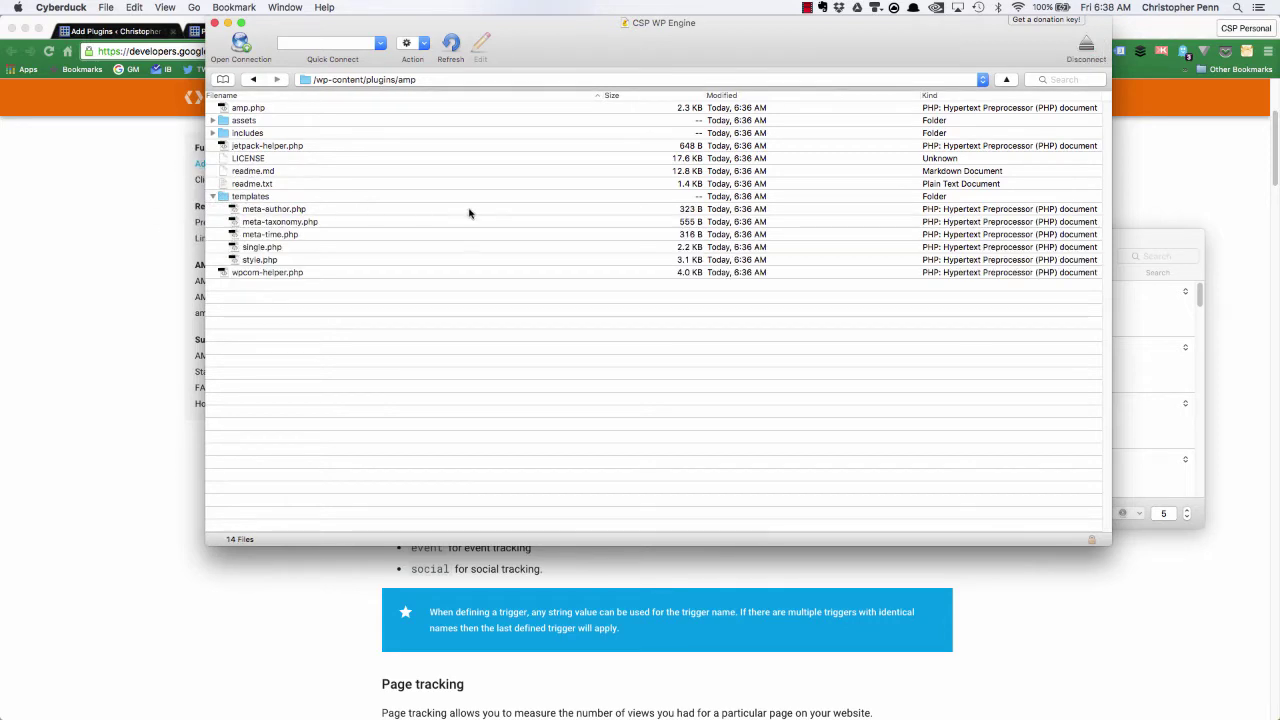
Step: Open single.php from the templates folder in BBEdit and place the cursor at the amp_post_template_head line
{"action": "left_click", "coordinate": [330, 247]}
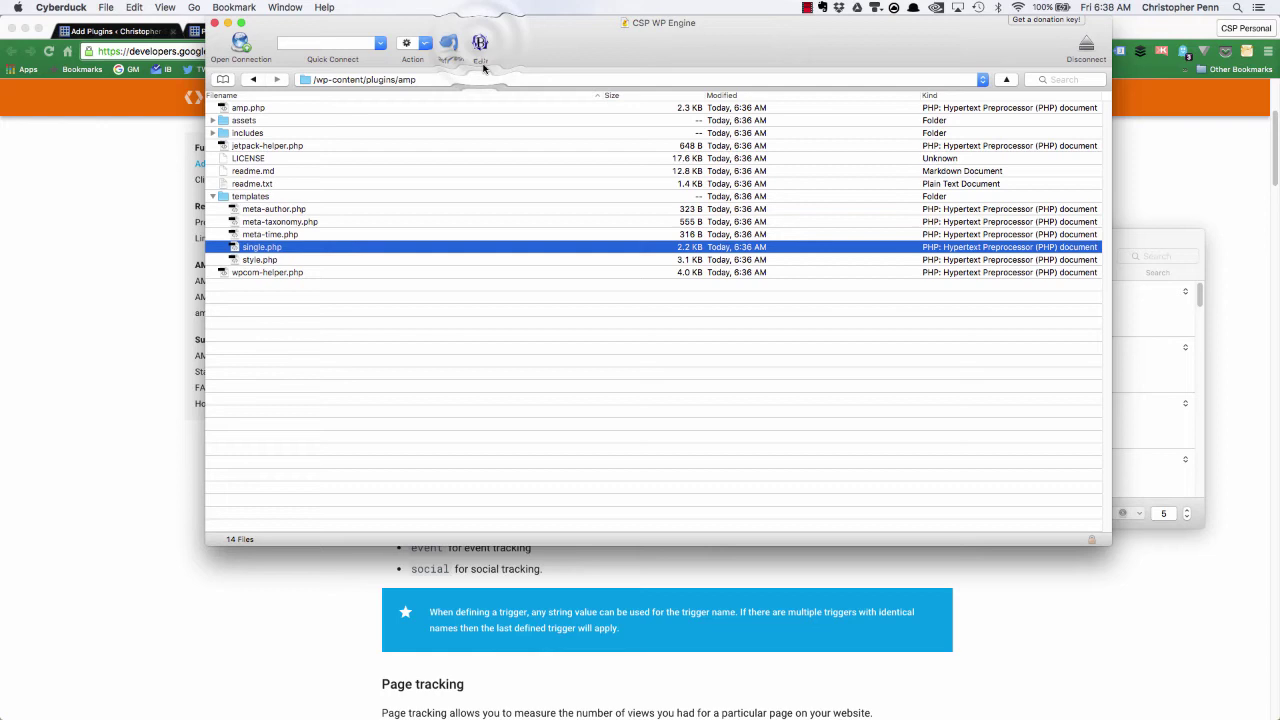
{"action": "left_click", "coordinate": [480, 45]}
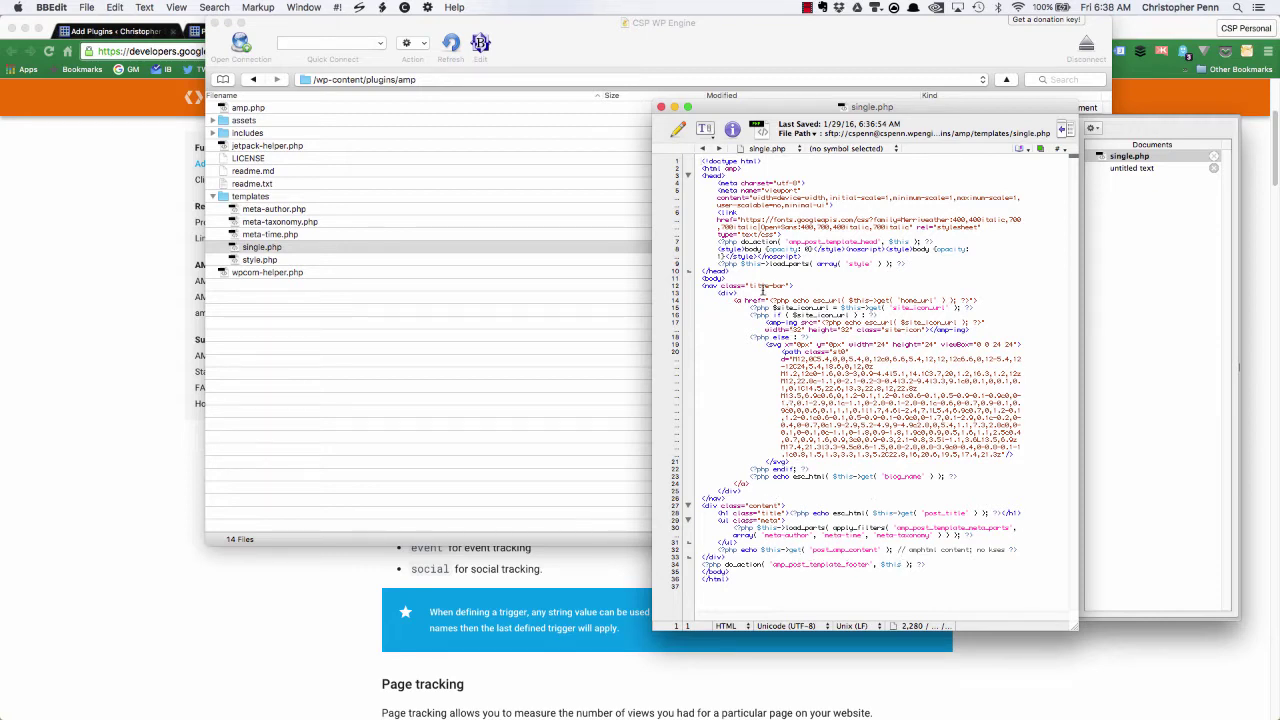
{"action": "left_click", "coordinate": [764, 243]}
Step: Expand the plugin's includes folder in Cyberduck to view its files, and return to single.php in BBEdit
{"action": "left_click", "coordinate": [216, 133]}
{"action": "left_click", "coordinate": [218, 135]}
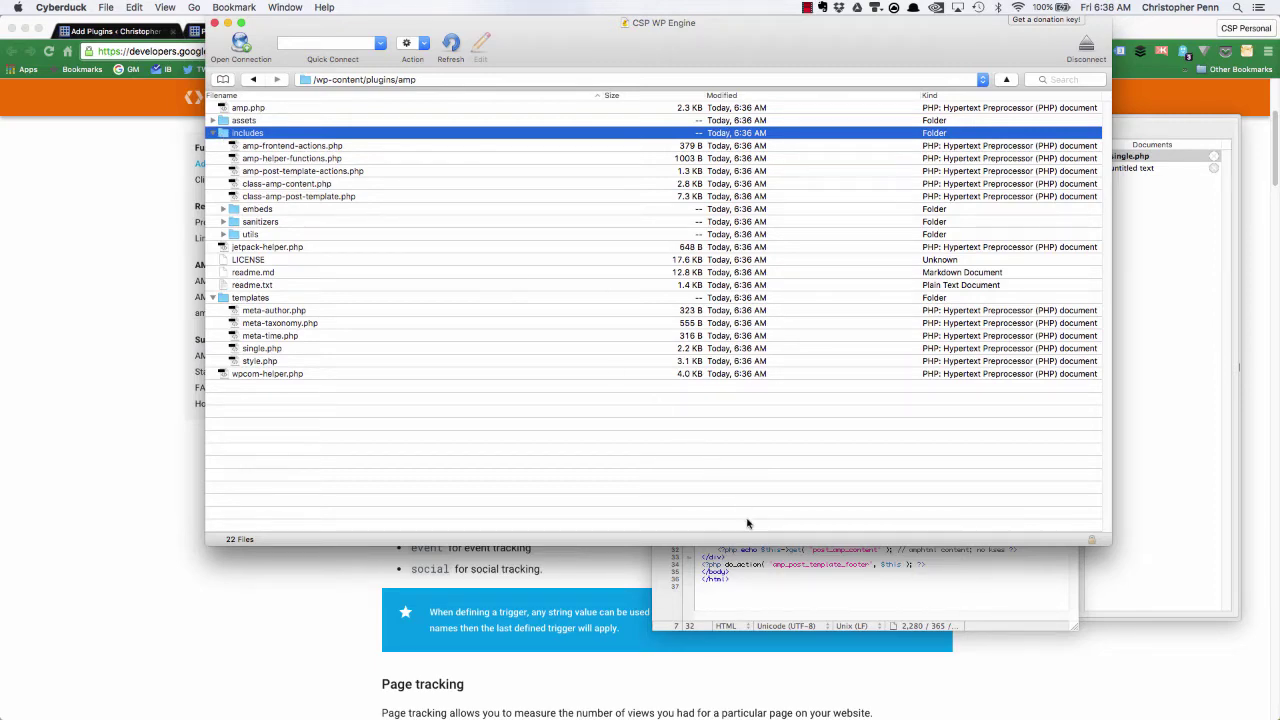
{"action": "left_click", "coordinate": [778, 582]}
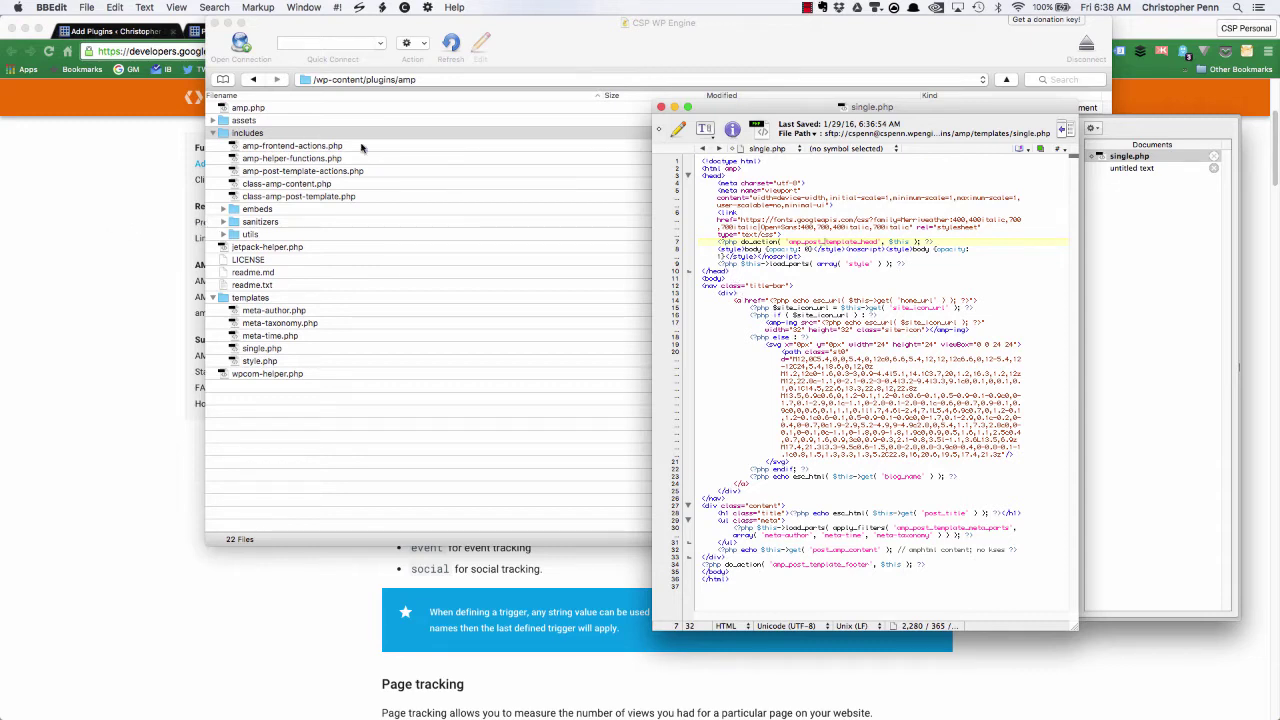
{"action": "left_click", "coordinate": [807, 8]}
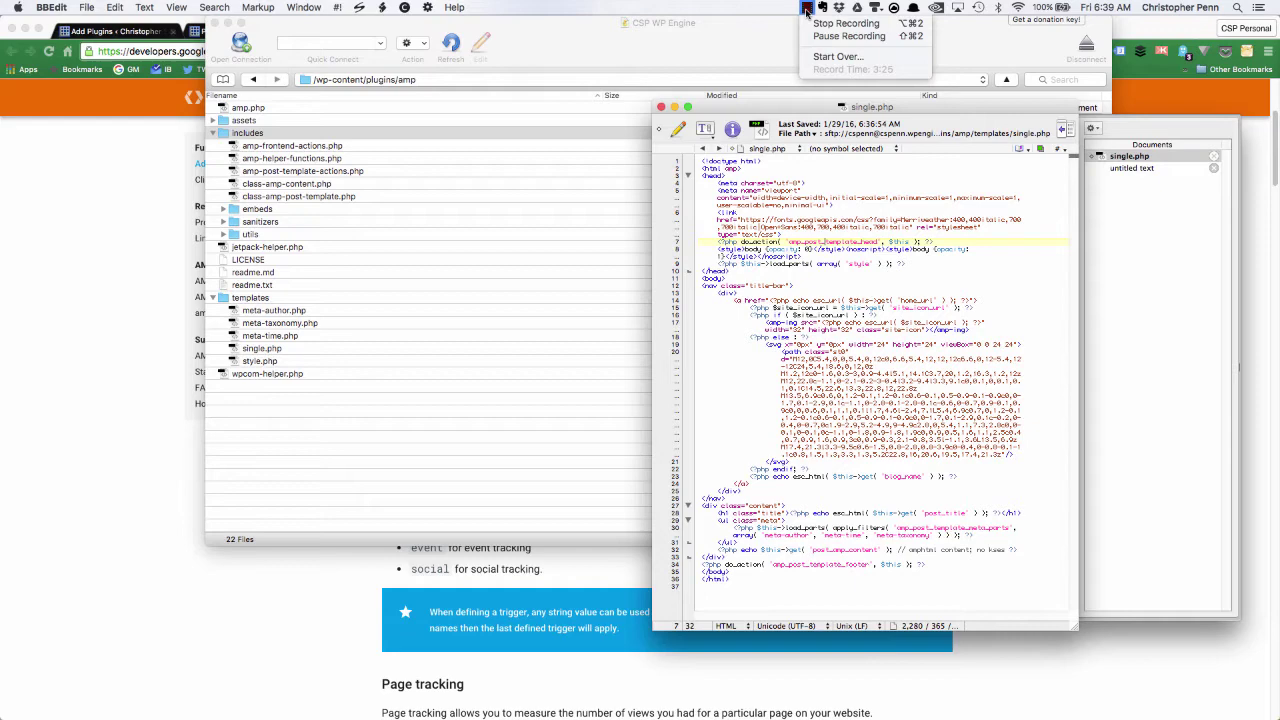
{"action": "left_click", "coordinate": [814, 30]}
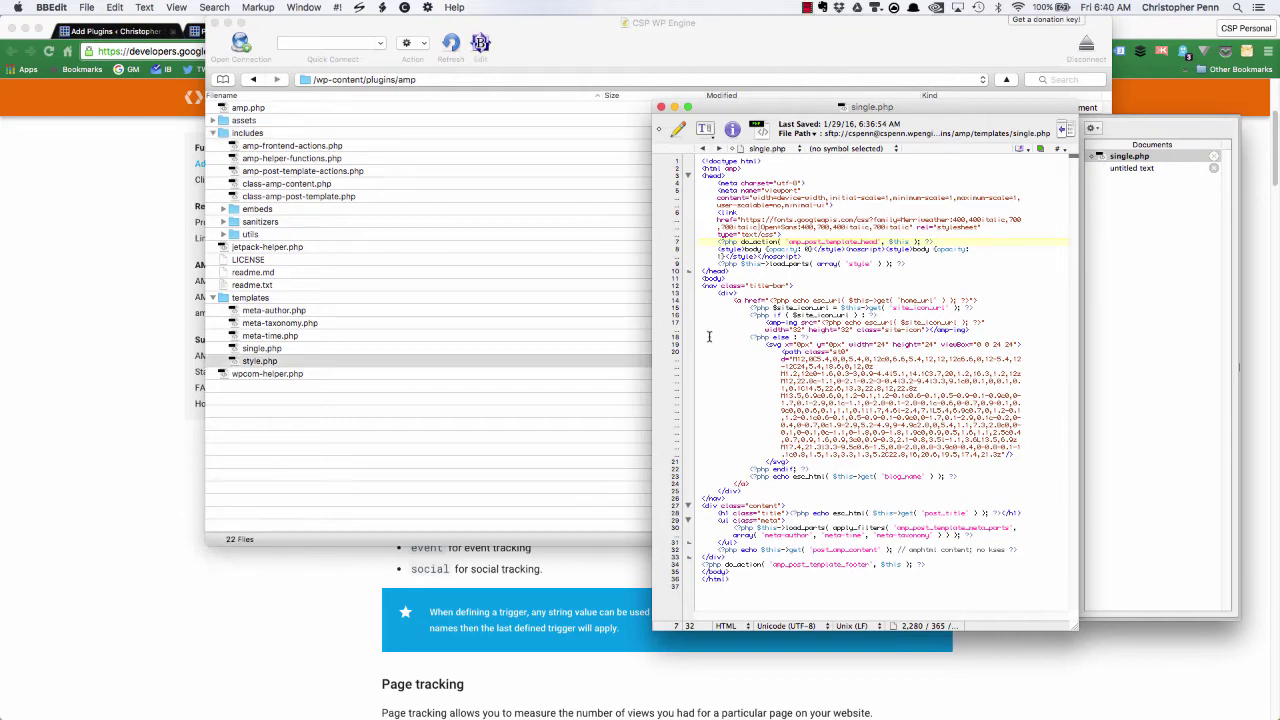
Step: Copy the amp-analytics script snippet from the Google Developers guide, paste it above the amp_post_template_head line in single.php, and save the file
{"action": "left_click", "coordinate": [136, 292]}
{"action": "left_click", "coordinate": [809, 289]}
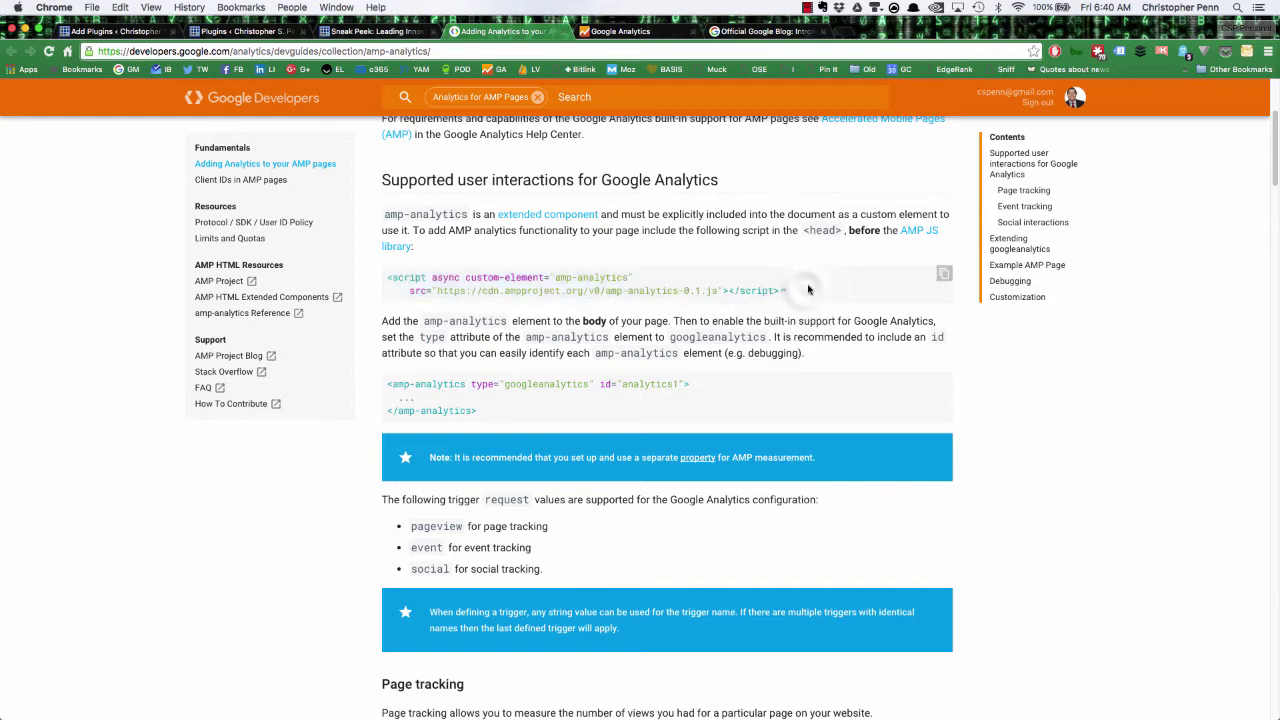
{"action": "left_click_drag", "start_coordinate": [809, 289], "coordinate": [386, 278]}
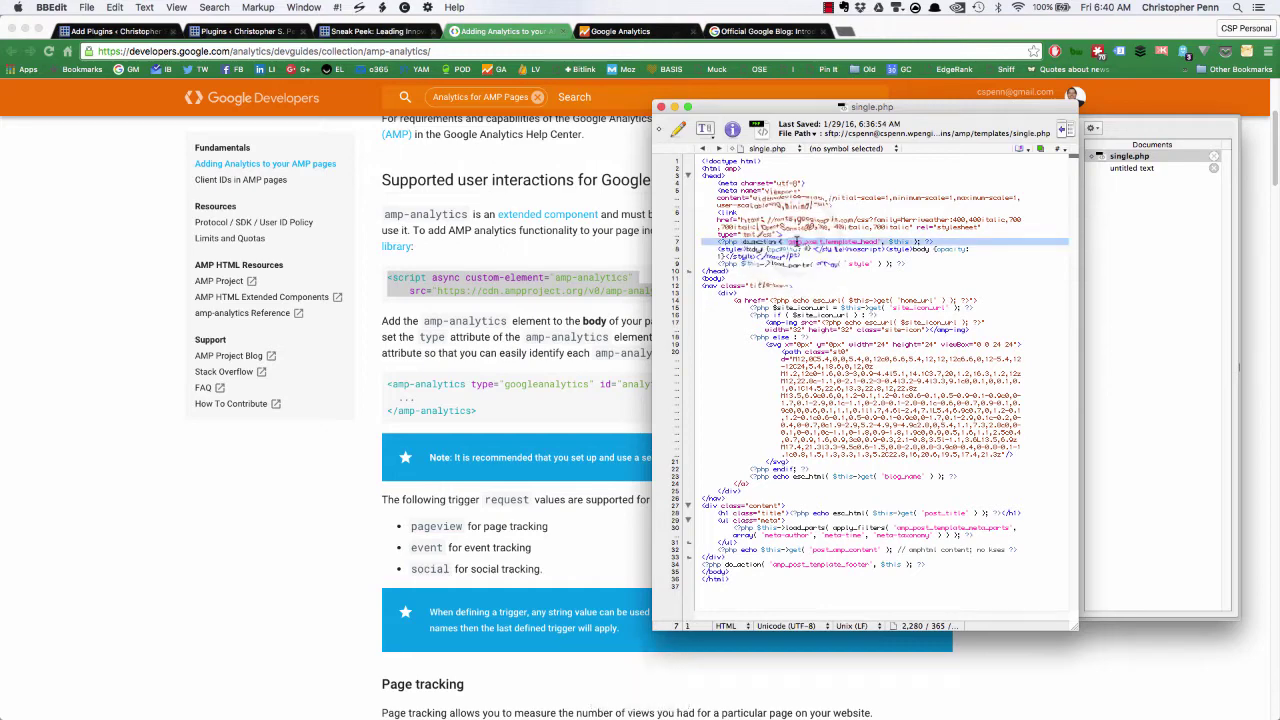
{"action": "left_click", "coordinate": [800, 233]}
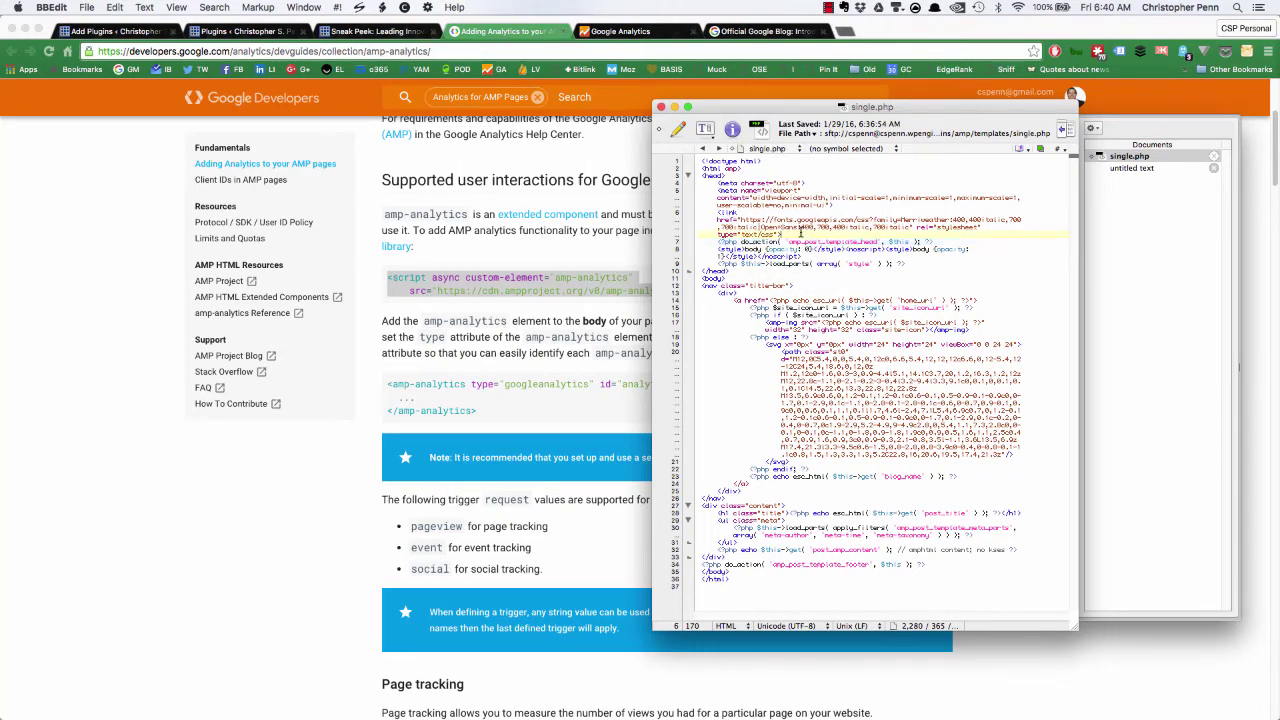
{"action": "key", "text": "Return"}
{"action": "key", "text": "super+v"}
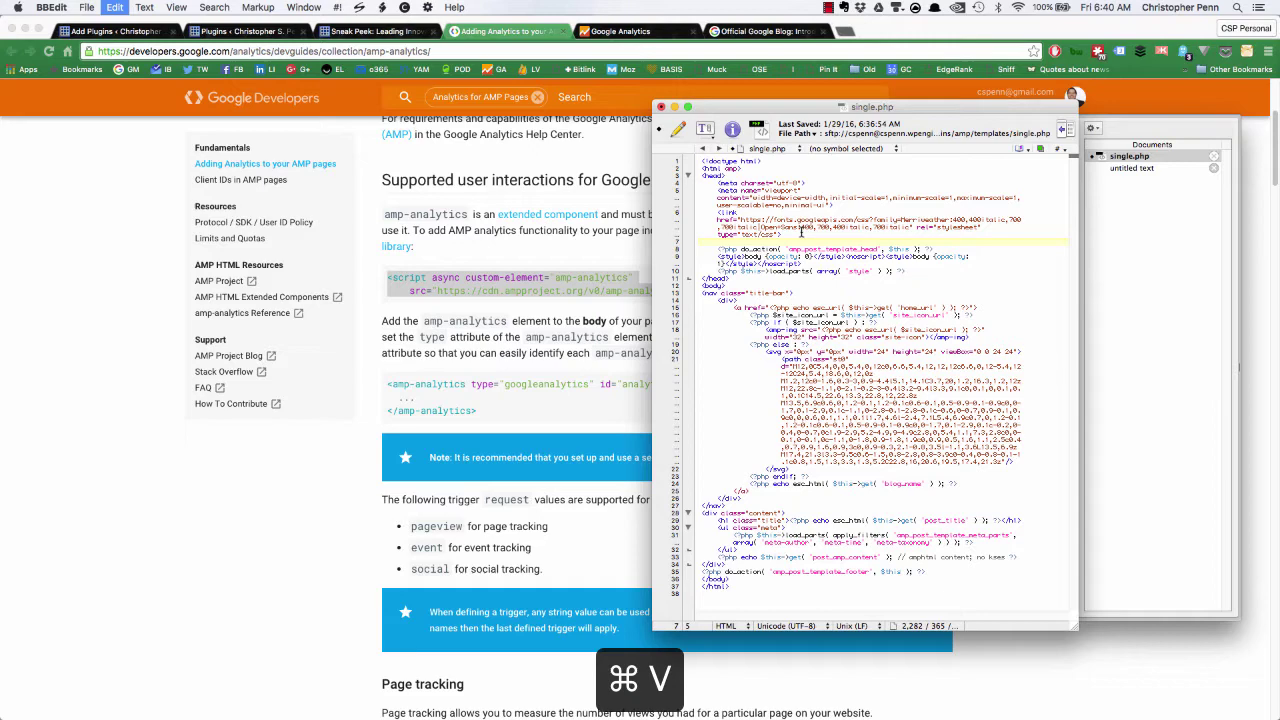
{"action": "key", "text": "super+s"}
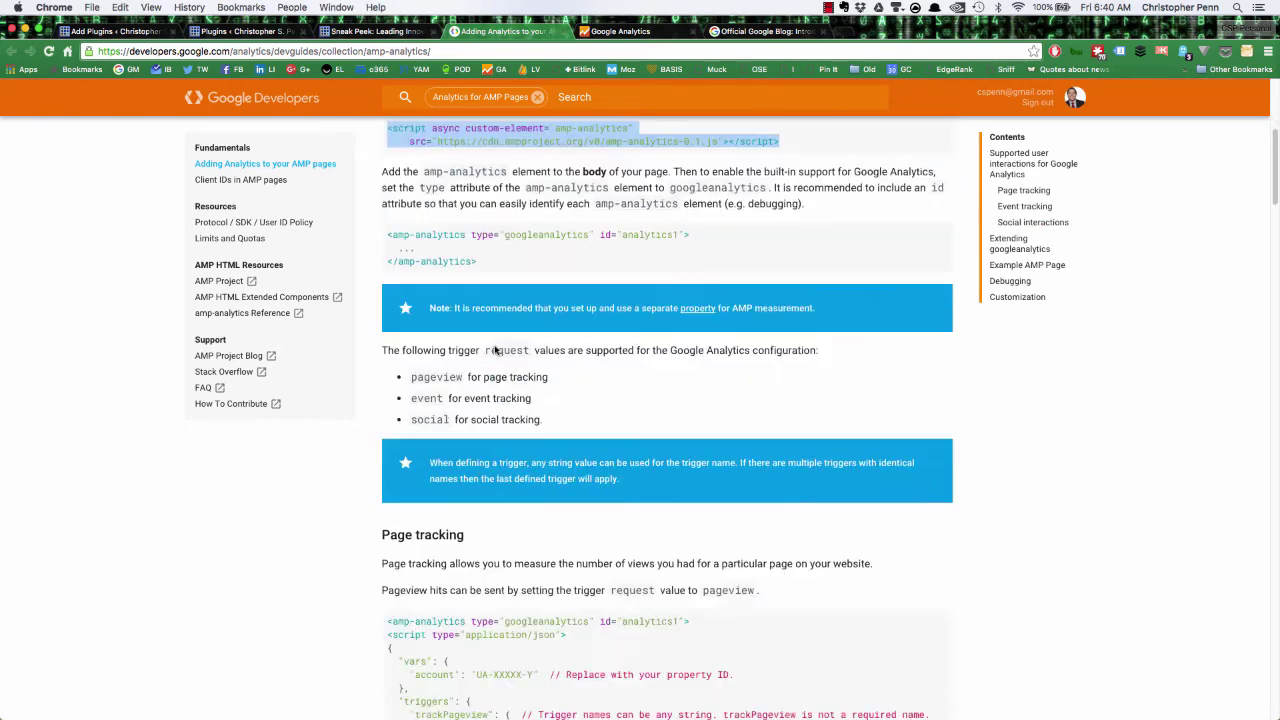
Step: Copy the guide's basic Page tracking snippet and paste it directly after the opening body tag in single.php
{"action": "scroll", "coordinate": [491, 351], "scroll_direction": "down", "scroll_amount": 2}
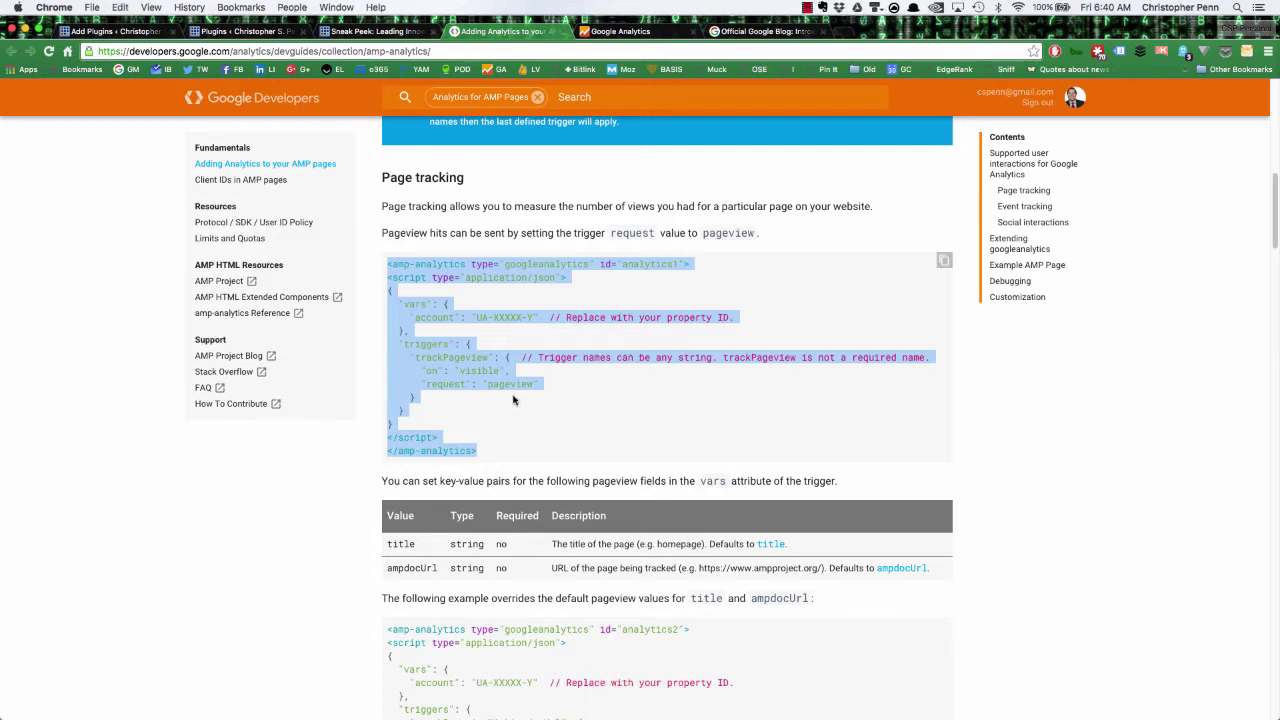
{"action": "scroll", "coordinate": [513, 400], "scroll_direction": "down", "scroll_amount": 5}
{"action": "key", "text": "super+Tab"}
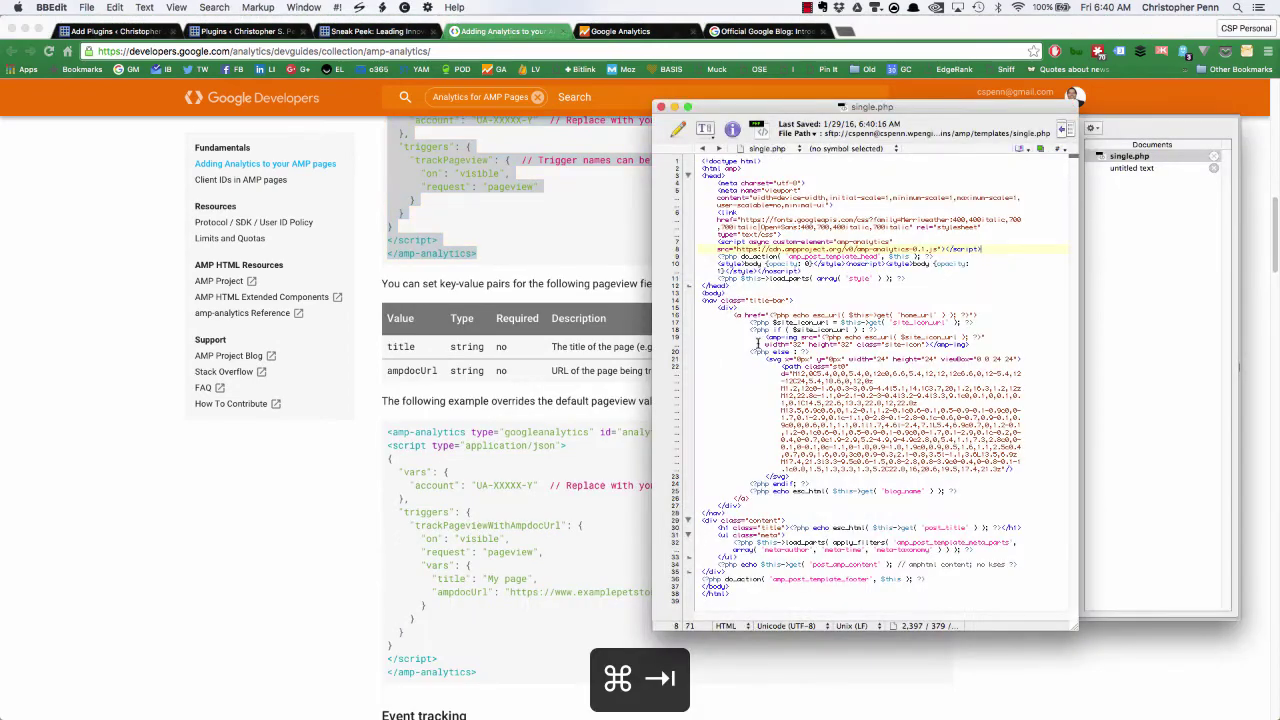
{"action": "left_click", "coordinate": [758, 293]}
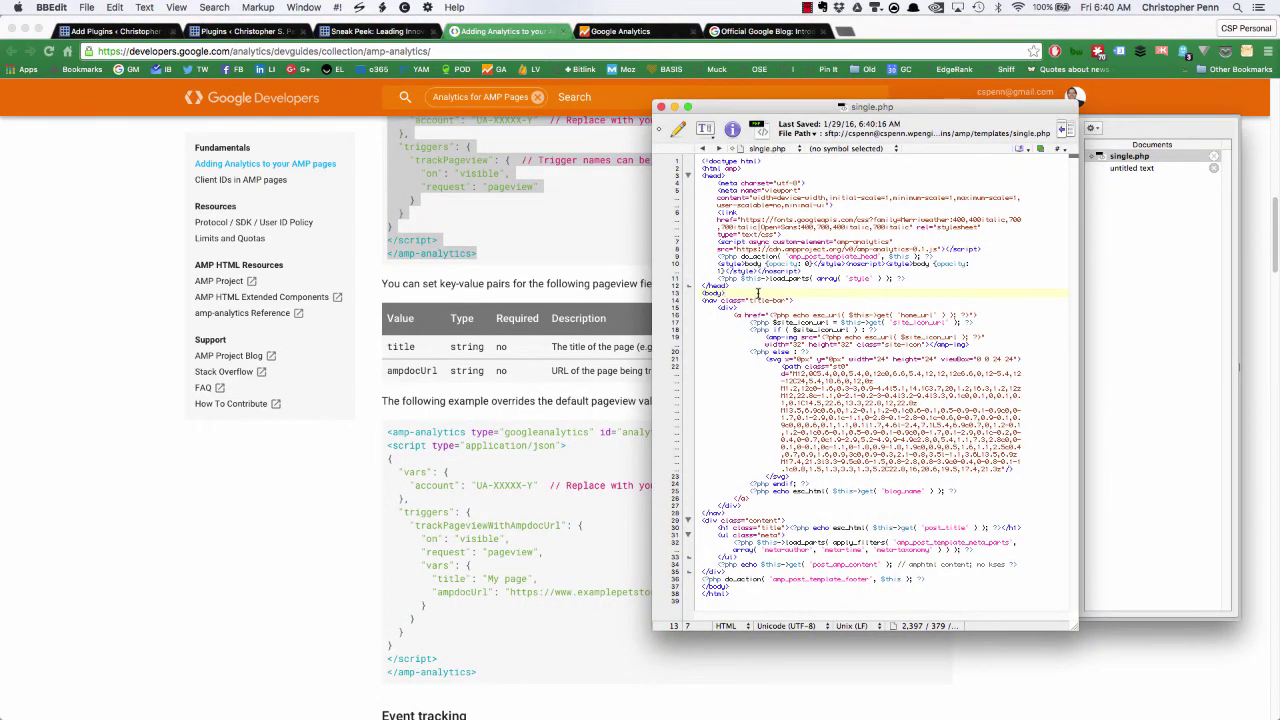
{"action": "key", "text": "super+v"}
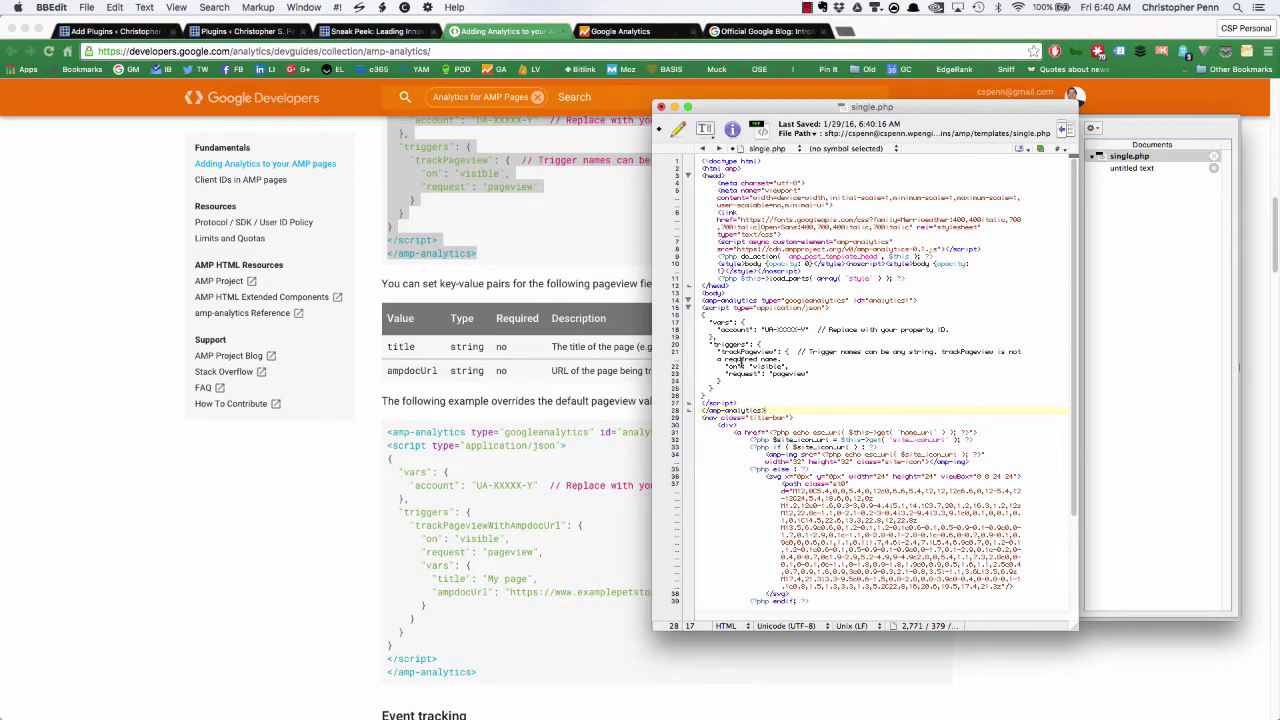
{"action": "left_click", "coordinate": [808, 330]}
Step: Check the guide's note on using a separate property for AMP, and start a new property in the Google Analytics admin area
{"action": "left_click", "coordinate": [550, 263]}
{"action": "scroll", "coordinate": [550, 263], "scroll_direction": "up", "scroll_amount": 5}
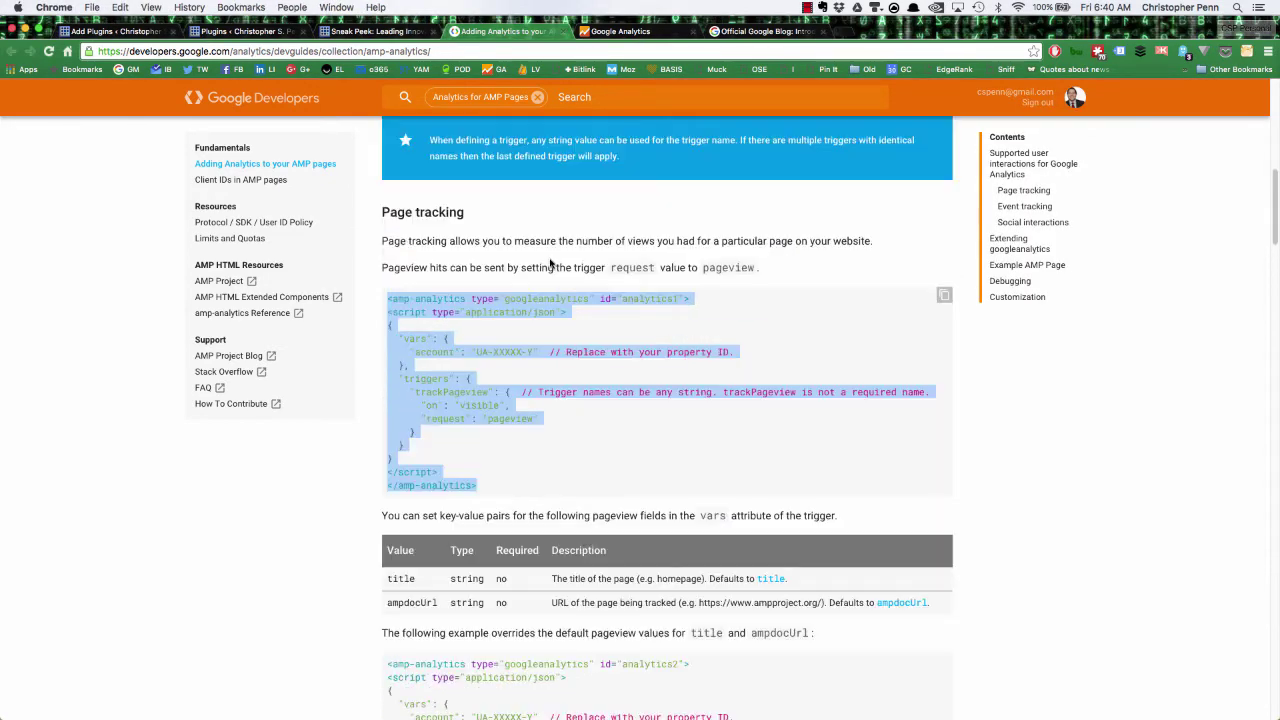
{"action": "scroll", "coordinate": [550, 263], "scroll_direction": "up", "scroll_amount": 2}
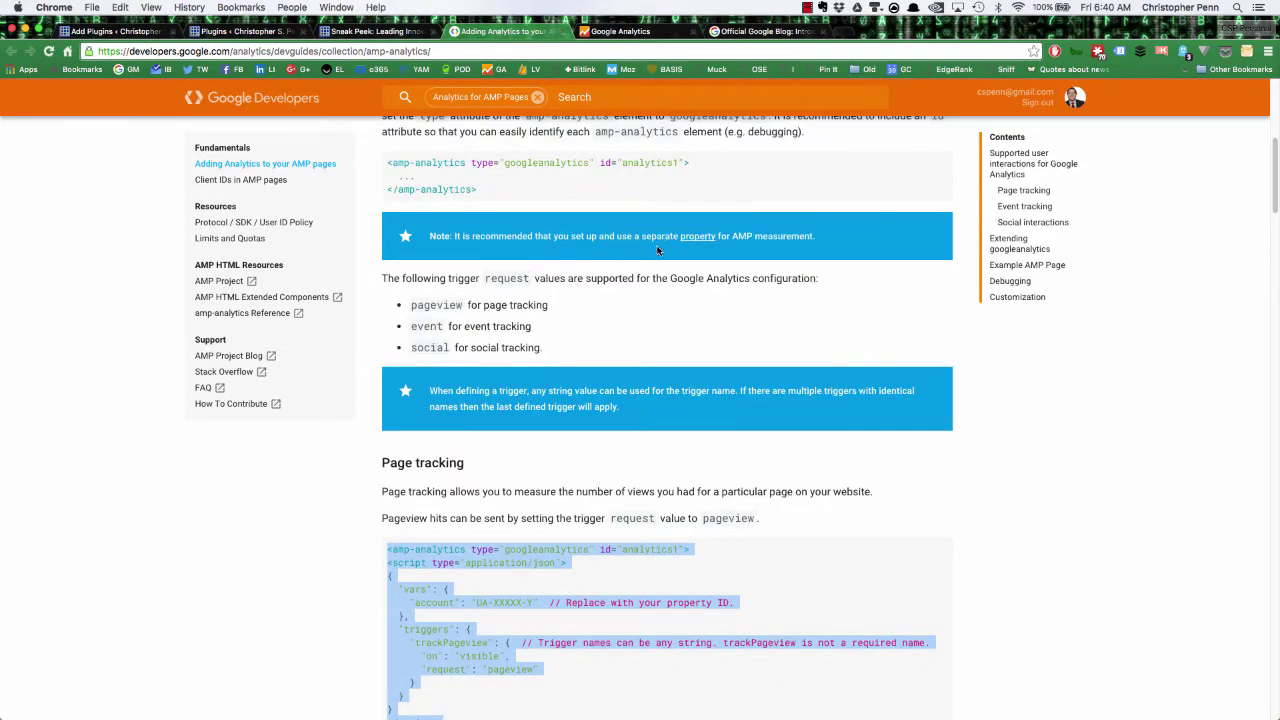
{"action": "left_click", "coordinate": [620, 31]}
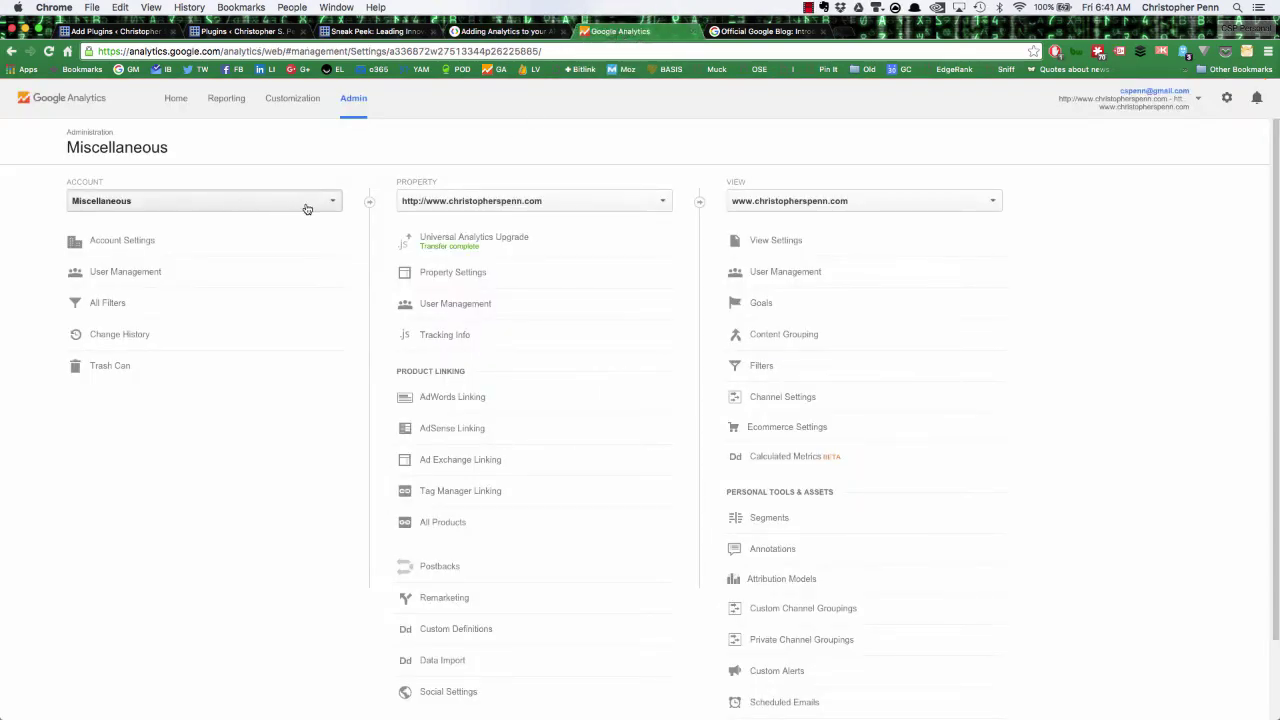
{"action": "left_click", "coordinate": [514, 200]}
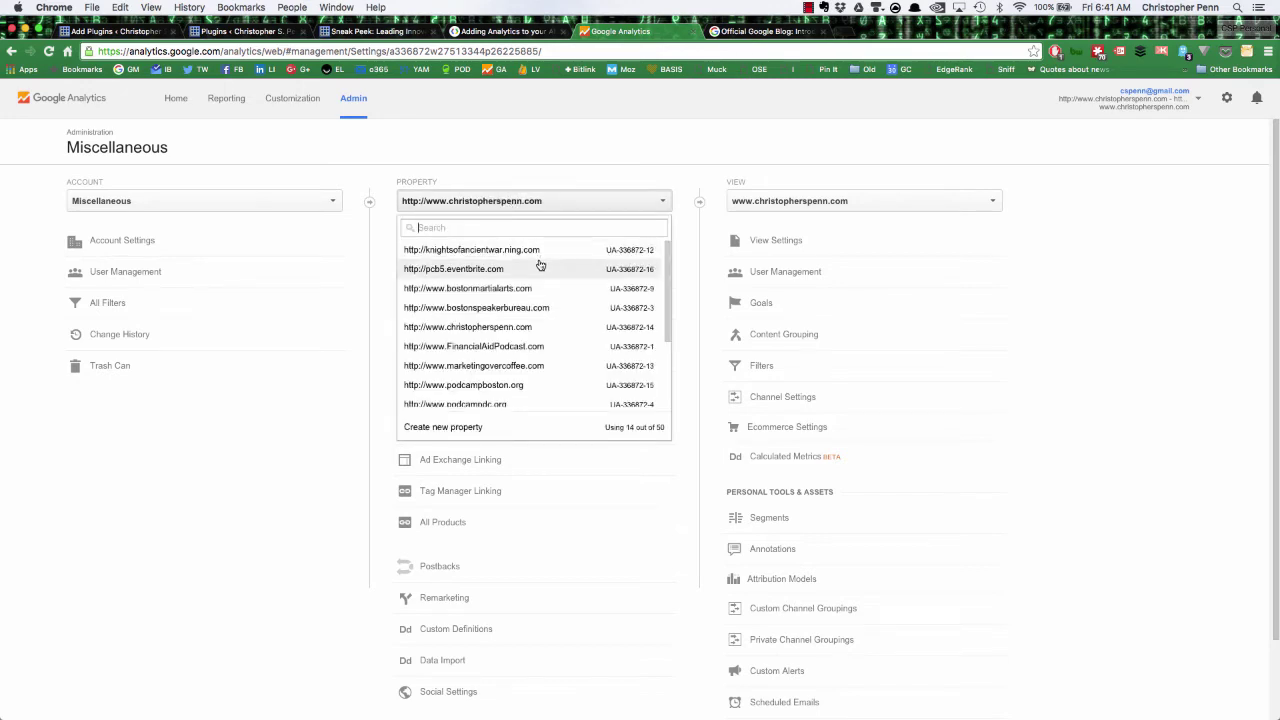
{"action": "scroll", "coordinate": [575, 270], "scroll_direction": "down", "scroll_amount": 5}
{"action": "left_click", "coordinate": [514, 393]}
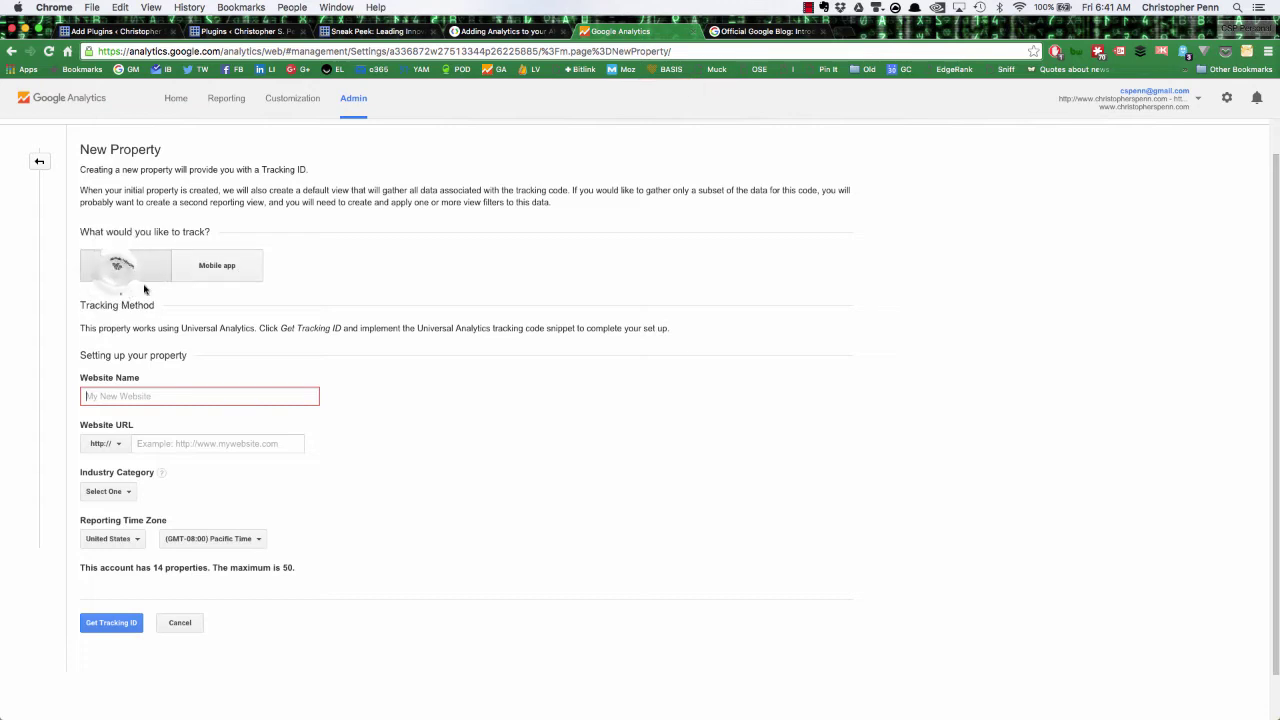
Step: Set the new property to track a website, name it with the owner's full name plus "- AMP Measurement", and enter the blog's URL
{"action": "left_click", "coordinate": [122, 265]}
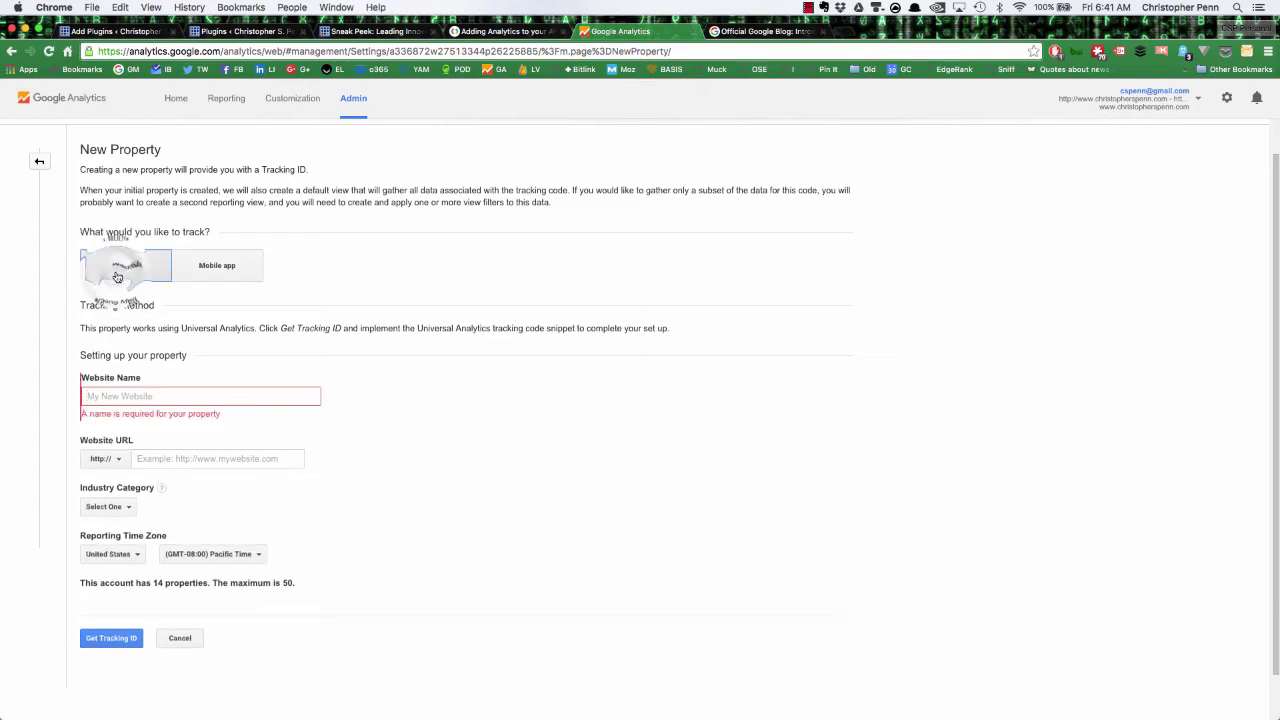
{"action": "left_click", "coordinate": [163, 396]}
{"action": "type", "text": "Christop"}
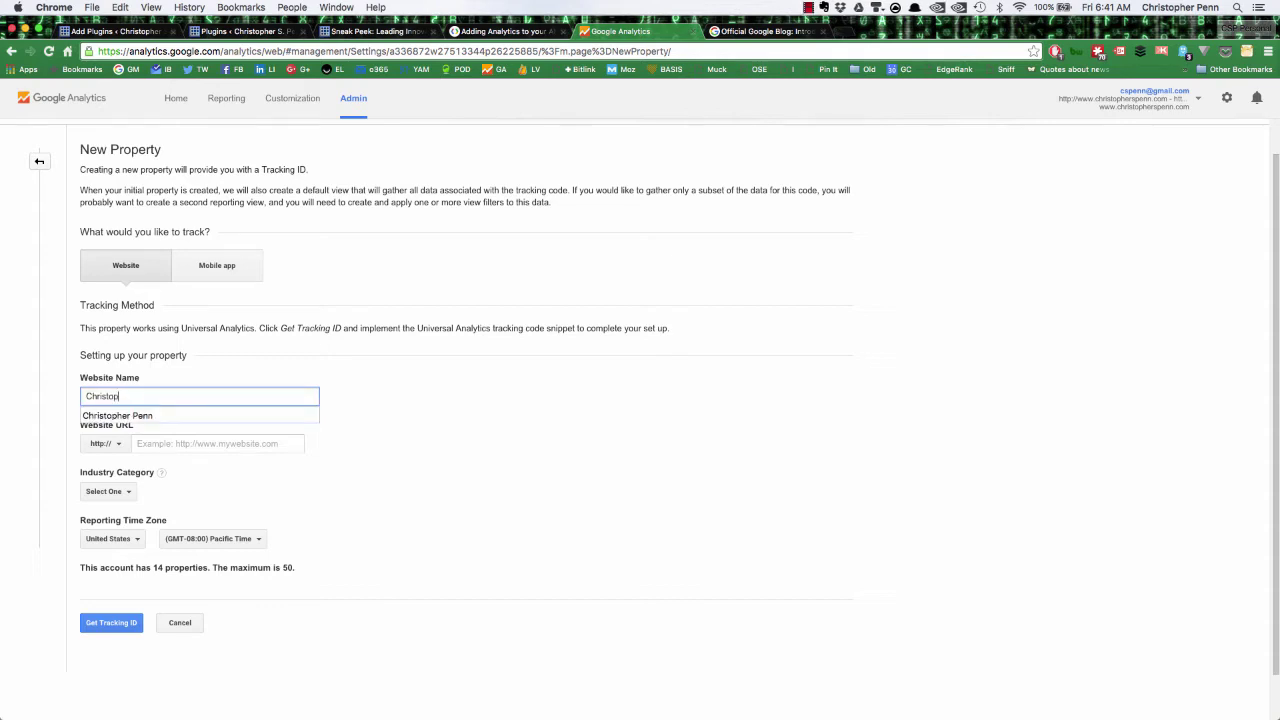
{"action": "type", "text": "her Penn - AMP Measurement"}
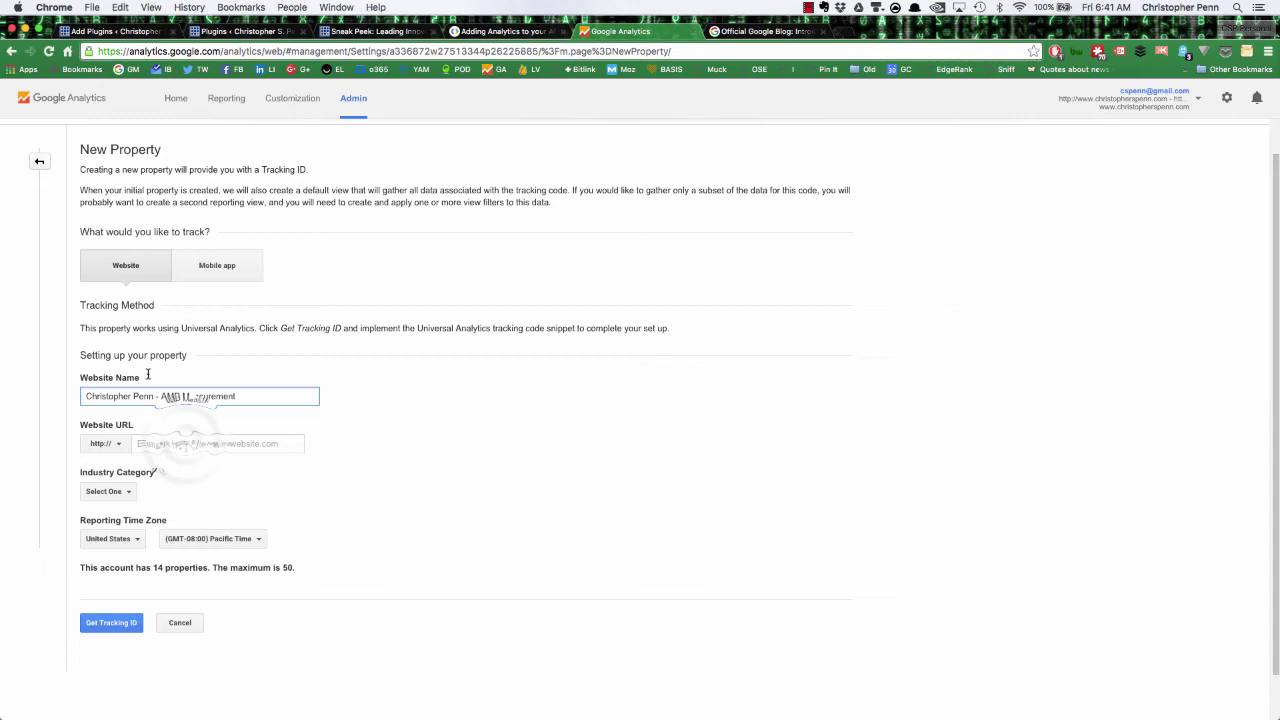
{"action": "left_click", "coordinate": [184, 442]}
{"action": "type", "text": "ww"}
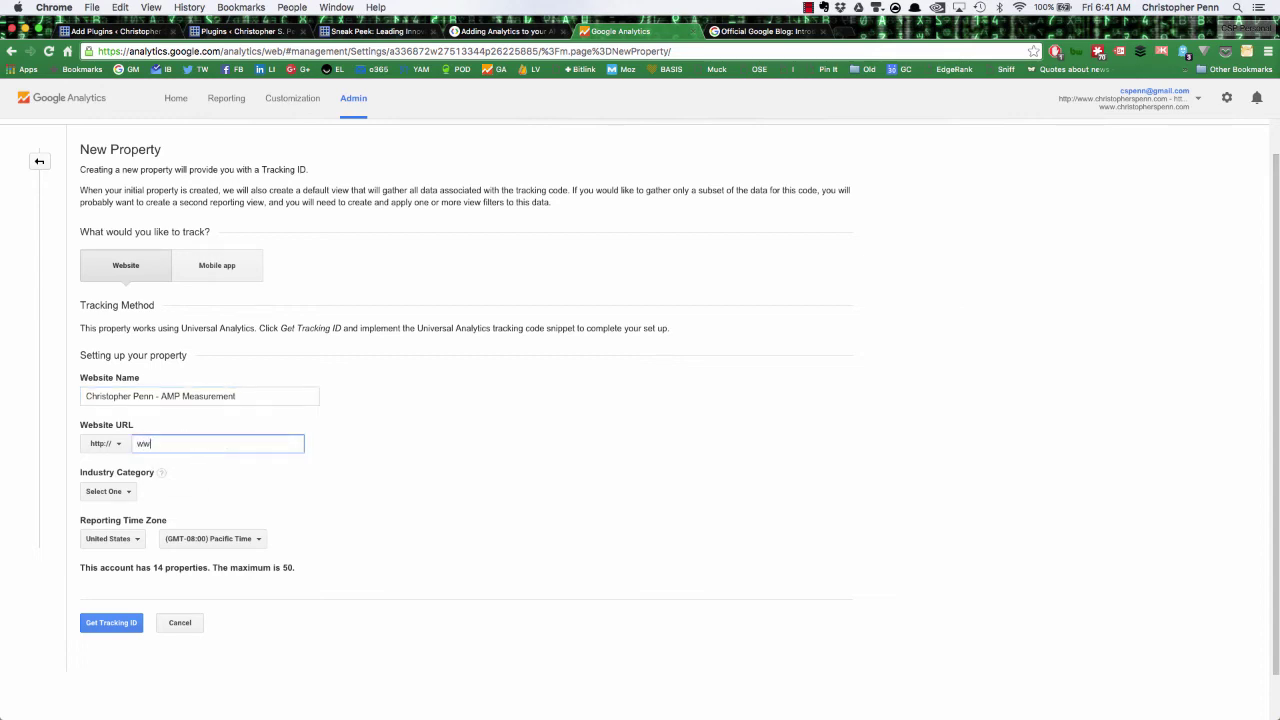
{"action": "type", "text": "w.christopherspenn.com"}
Step: Set the industry to Business and Industrial Markets and the time zone to (GMT-05:00) Eastern Time, and create the property to get its tracking ID
{"action": "left_click", "coordinate": [116, 492]}
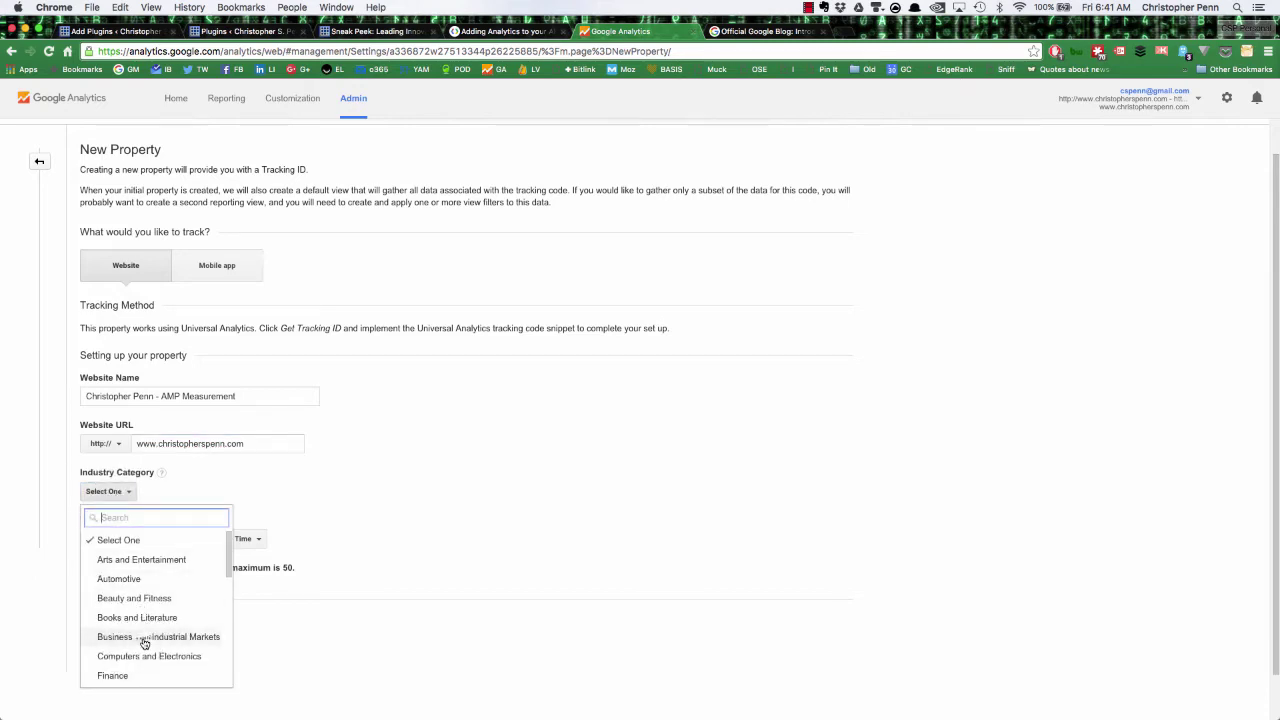
{"action": "left_click", "coordinate": [108, 637]}
{"action": "left_click", "coordinate": [196, 540]}
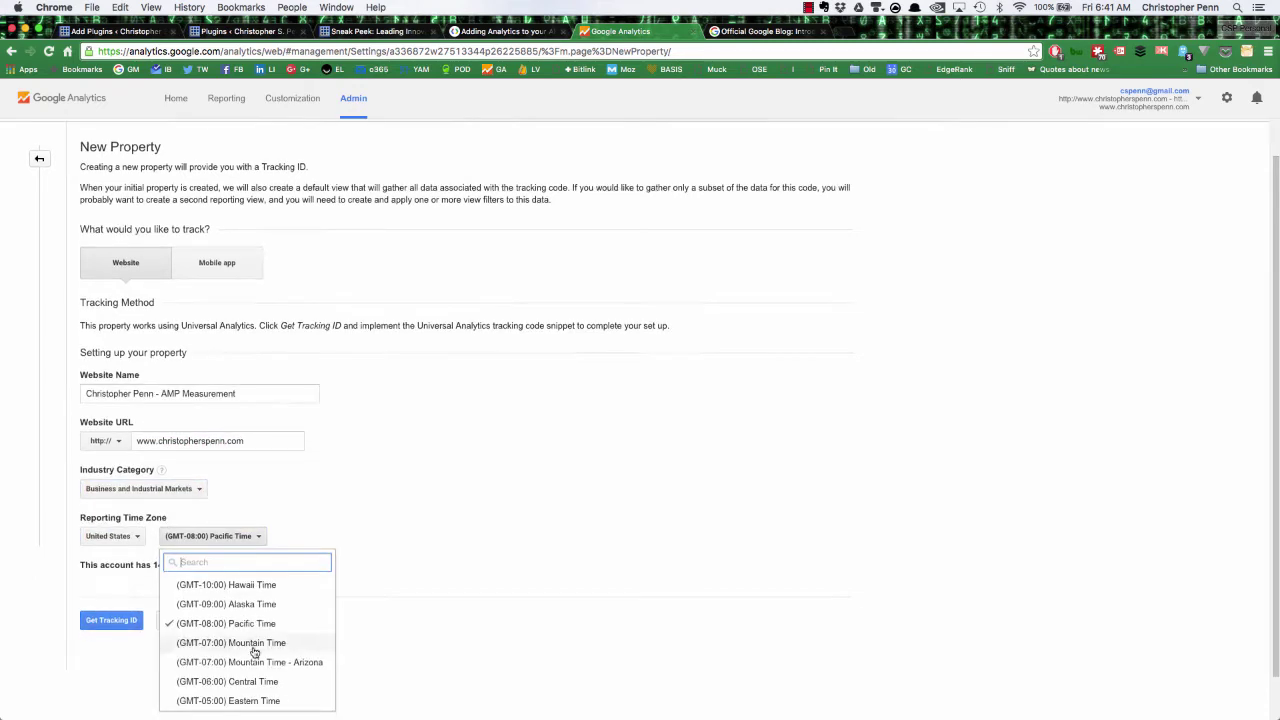
{"action": "left_click", "coordinate": [263, 697]}
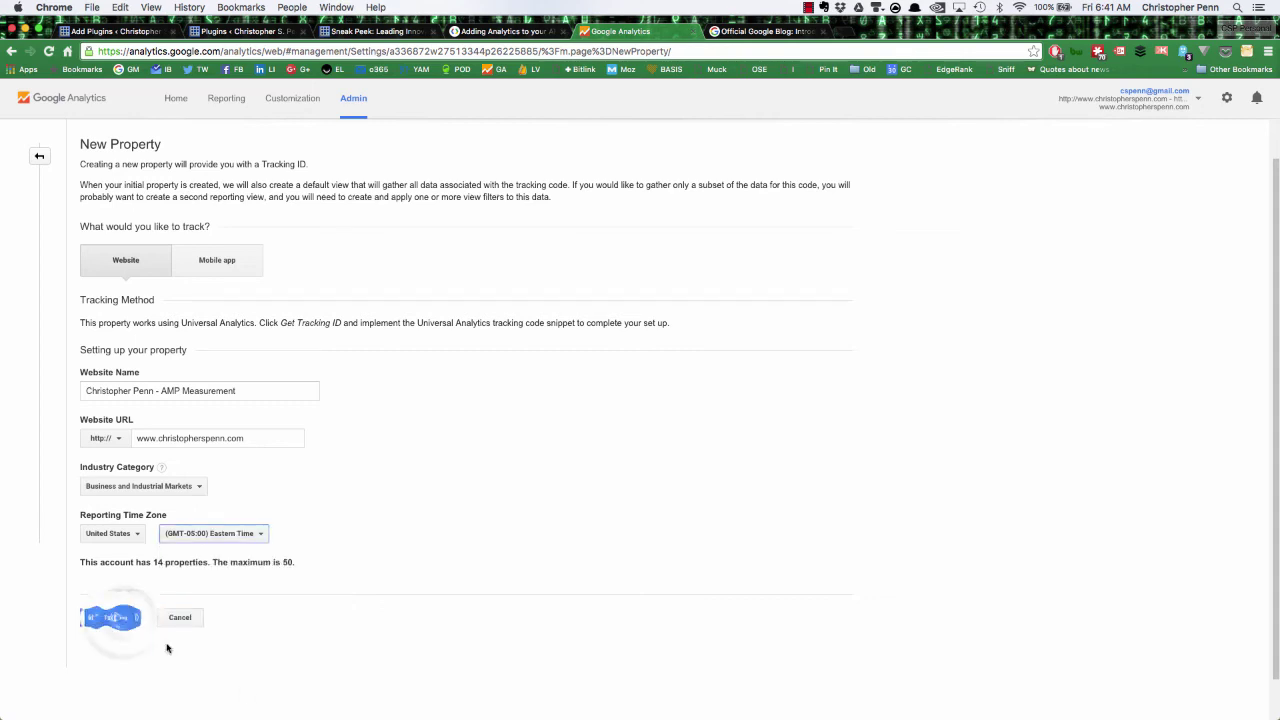
{"action": "left_click", "coordinate": [122, 619]}
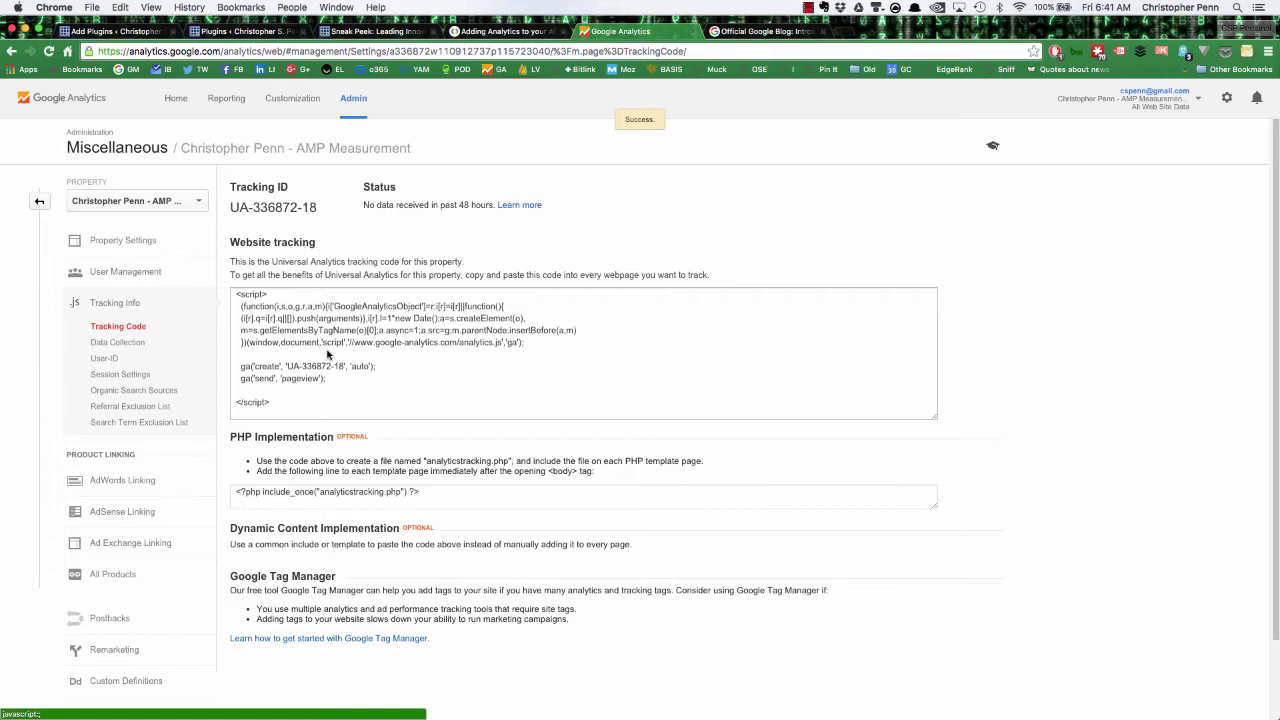
Step: Copy the new property's tracking ID, replace the UA-XXXXX-Y placeholder with it in single.php, and save the file
{"action": "left_click", "coordinate": [300, 207]}
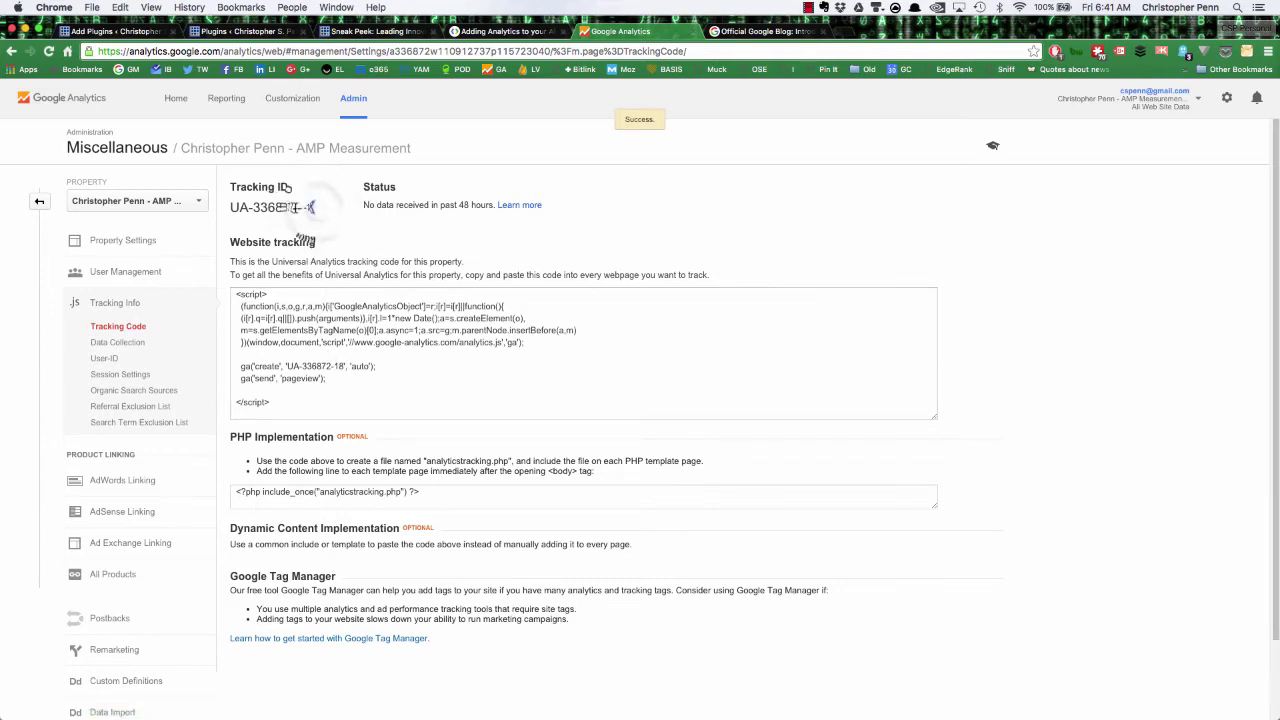
{"action": "left_click_drag", "start_coordinate": [295, 207], "coordinate": [233, 208]}
{"action": "key", "text": "super+c"}
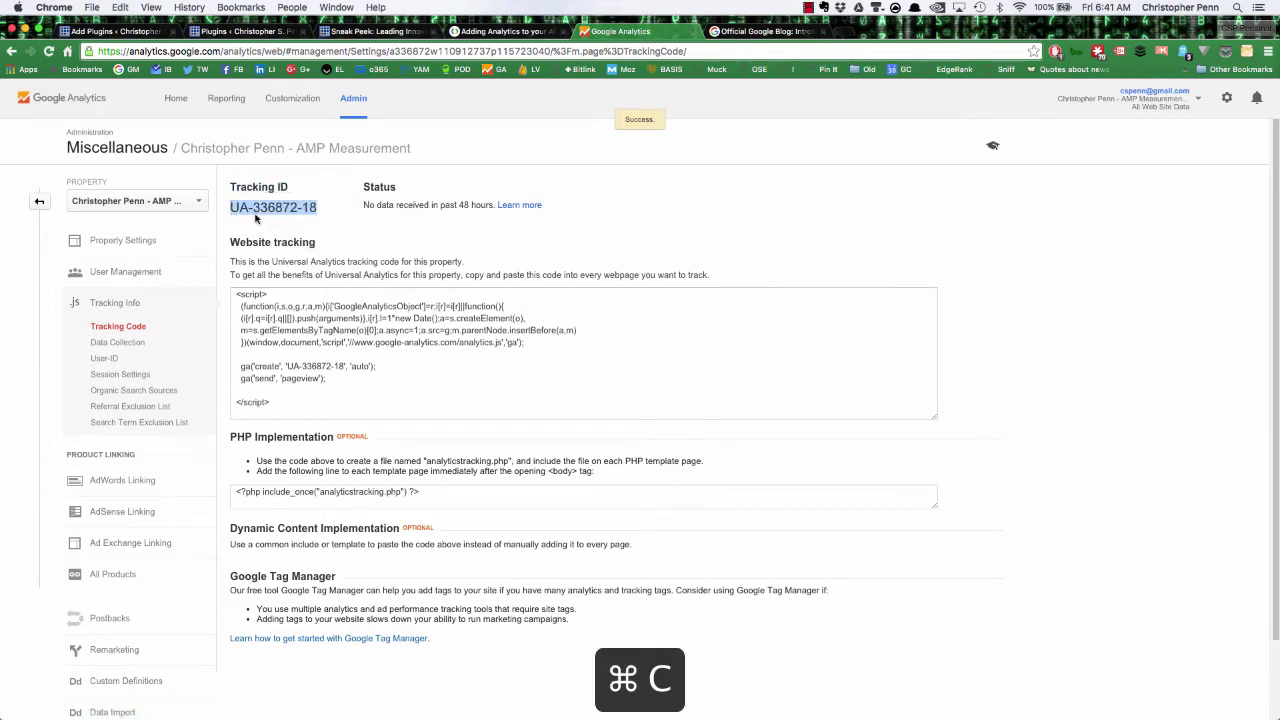
{"action": "key", "text": "super+Tab"}
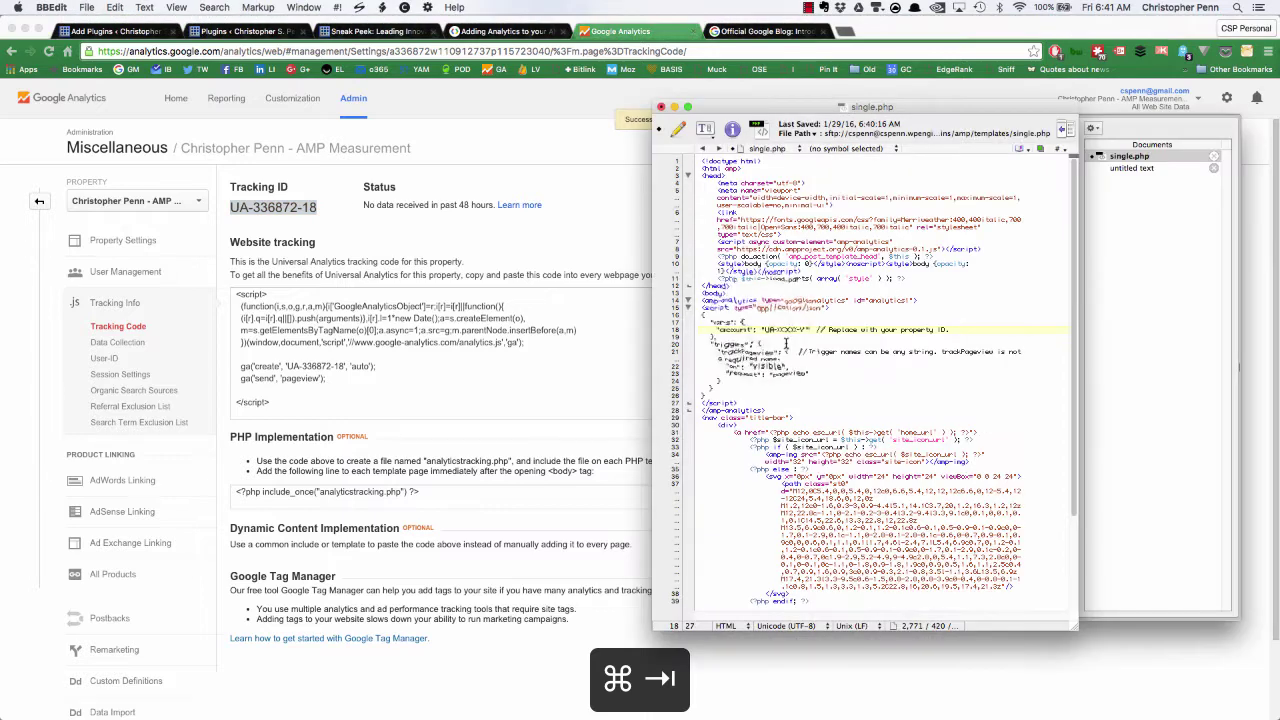
{"action": "left_click_drag", "start_coordinate": [763, 329], "coordinate": [808, 329]}
{"action": "key", "text": "super+v"}
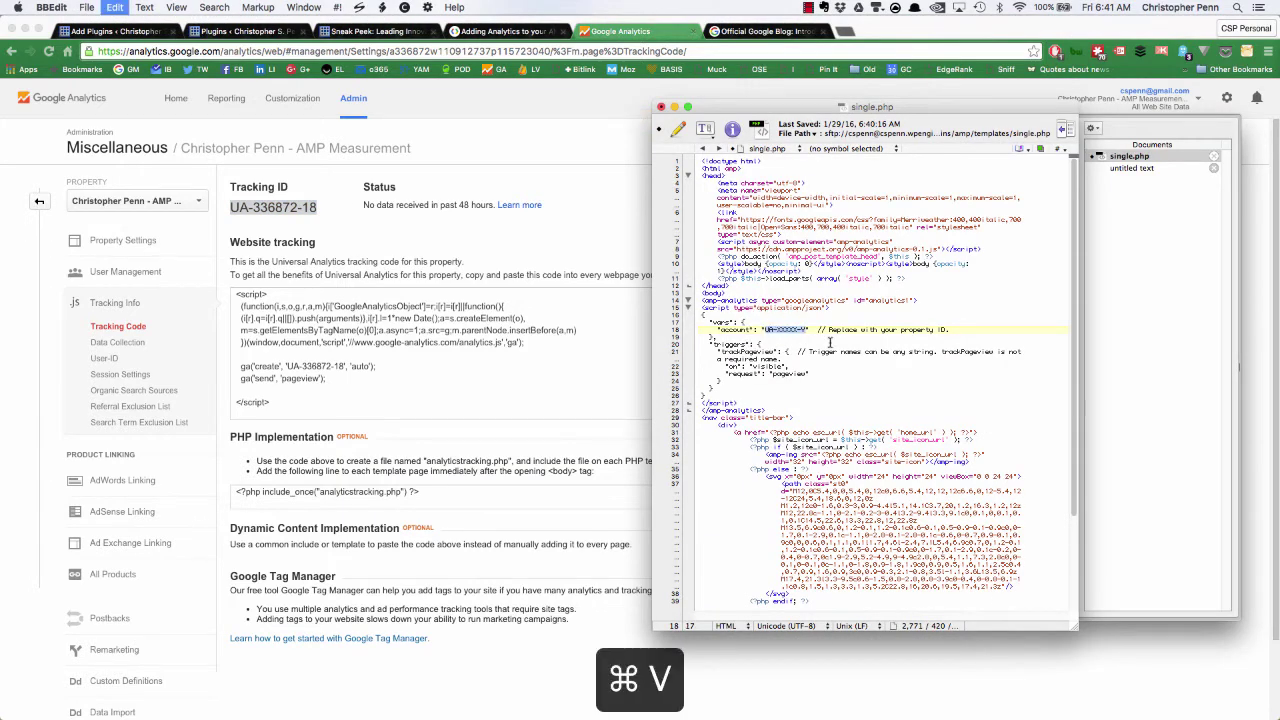
{"action": "left_click", "coordinate": [765, 352]}
{"action": "key", "text": "super+s"}
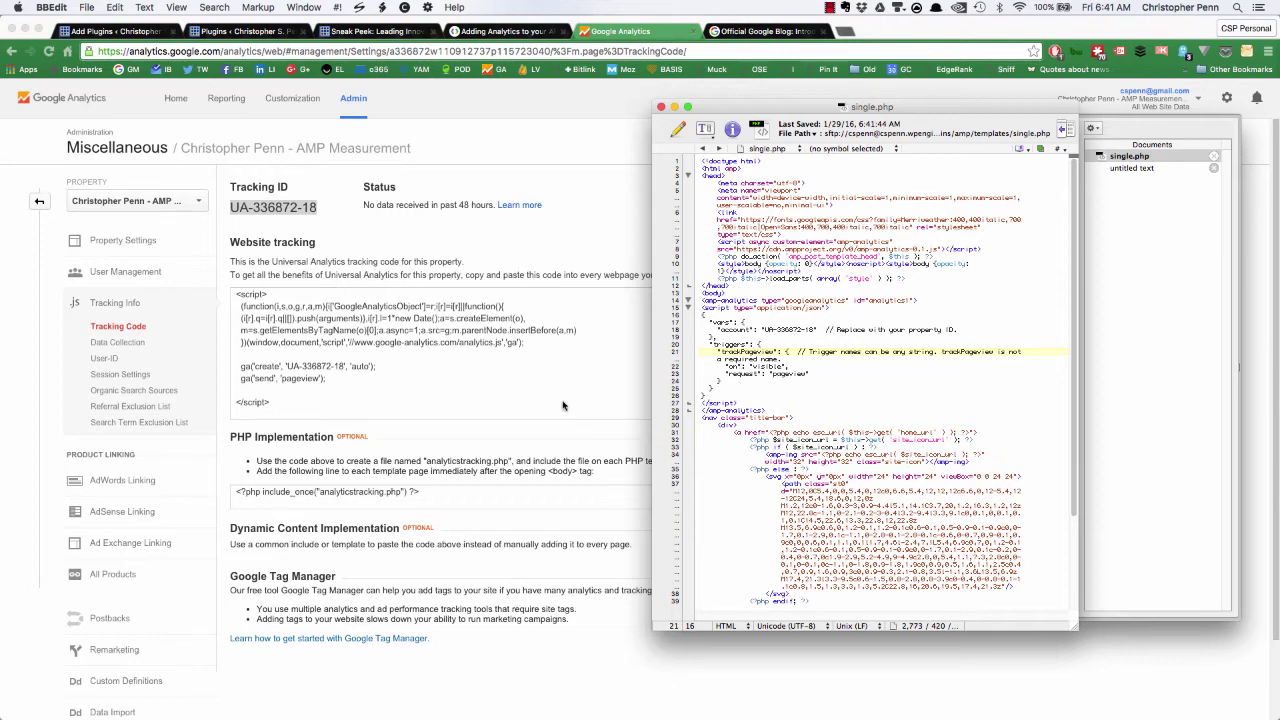
{"action": "left_click_drag", "start_coordinate": [768, 411], "coordinate": [664, 307]}
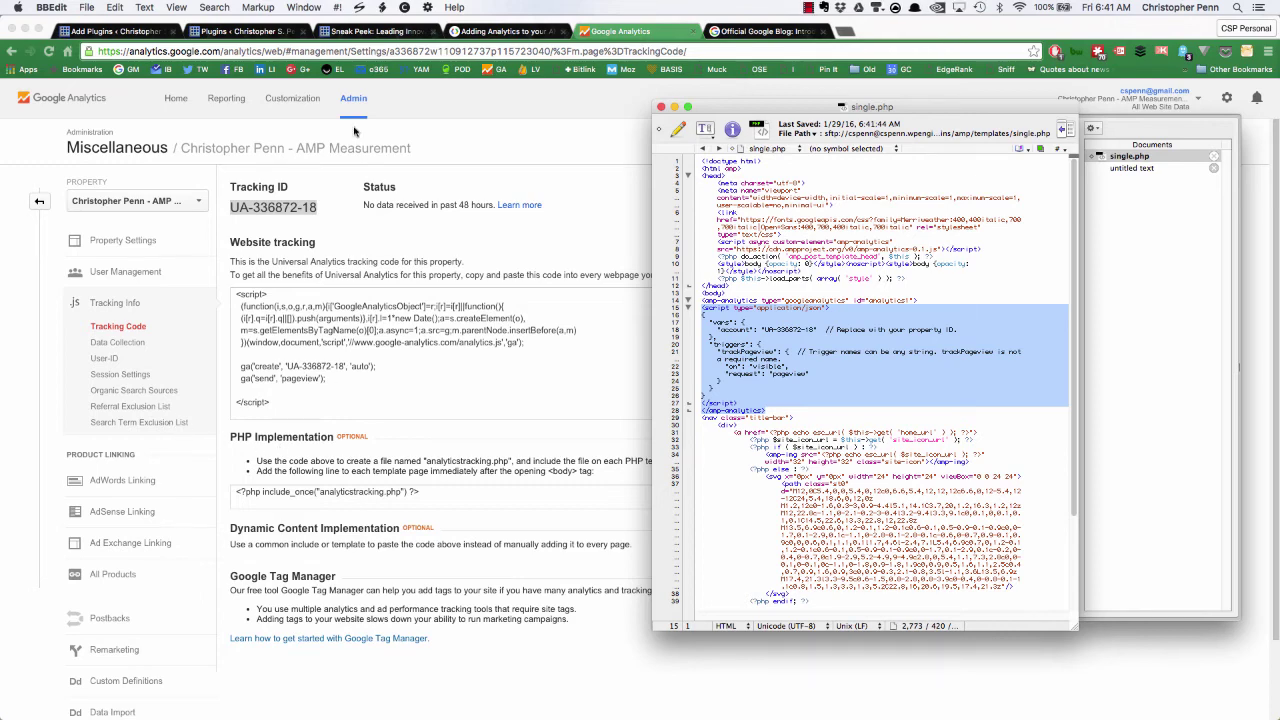
{"action": "left_click", "coordinate": [809, 7]}
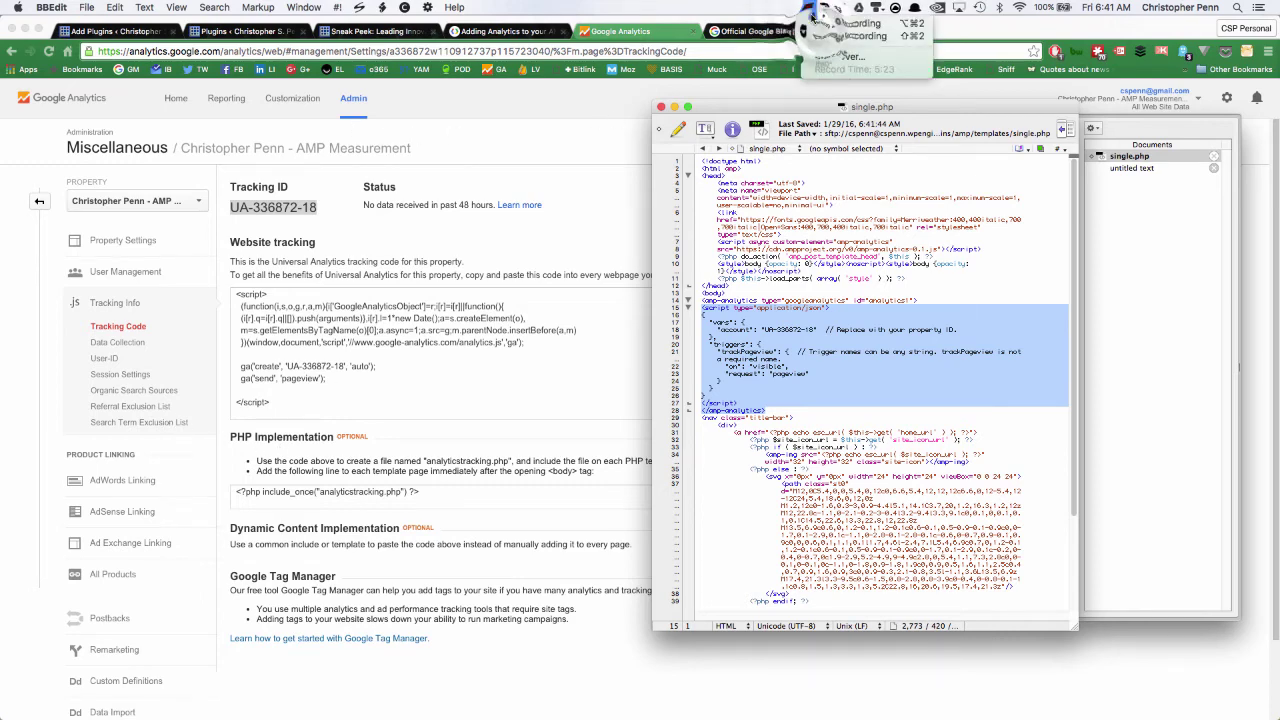
{"action": "left_click", "coordinate": [818, 36]}
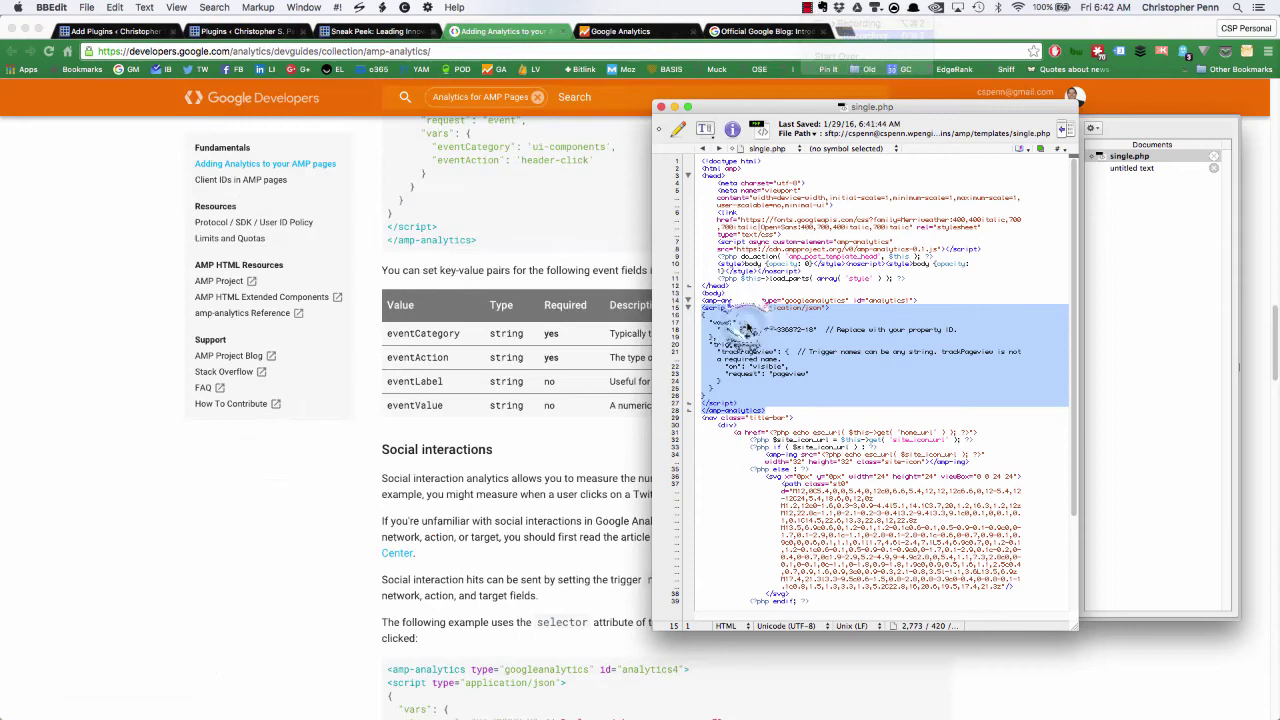
{"action": "left_click", "coordinate": [747, 323]}
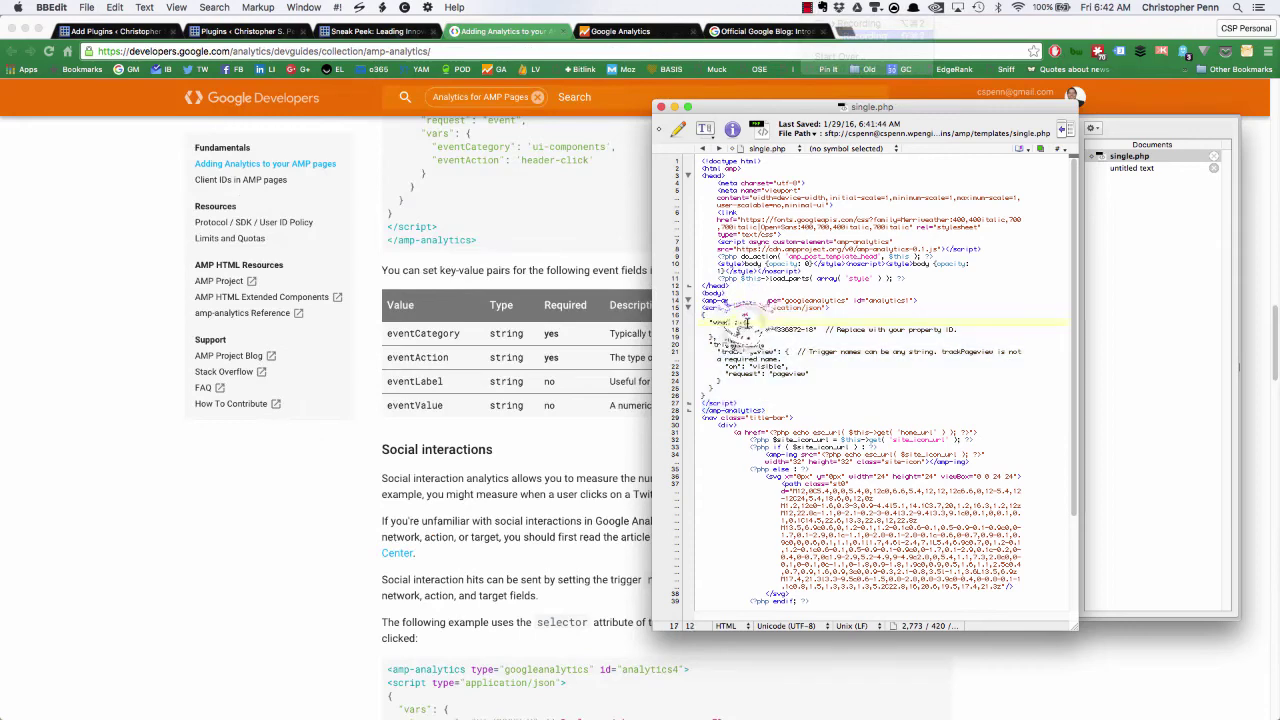
Step: Review the rest of single.php, save it and close the editor windows
{"action": "scroll", "coordinate": [906, 368], "scroll_direction": "down", "scroll_amount": 5}
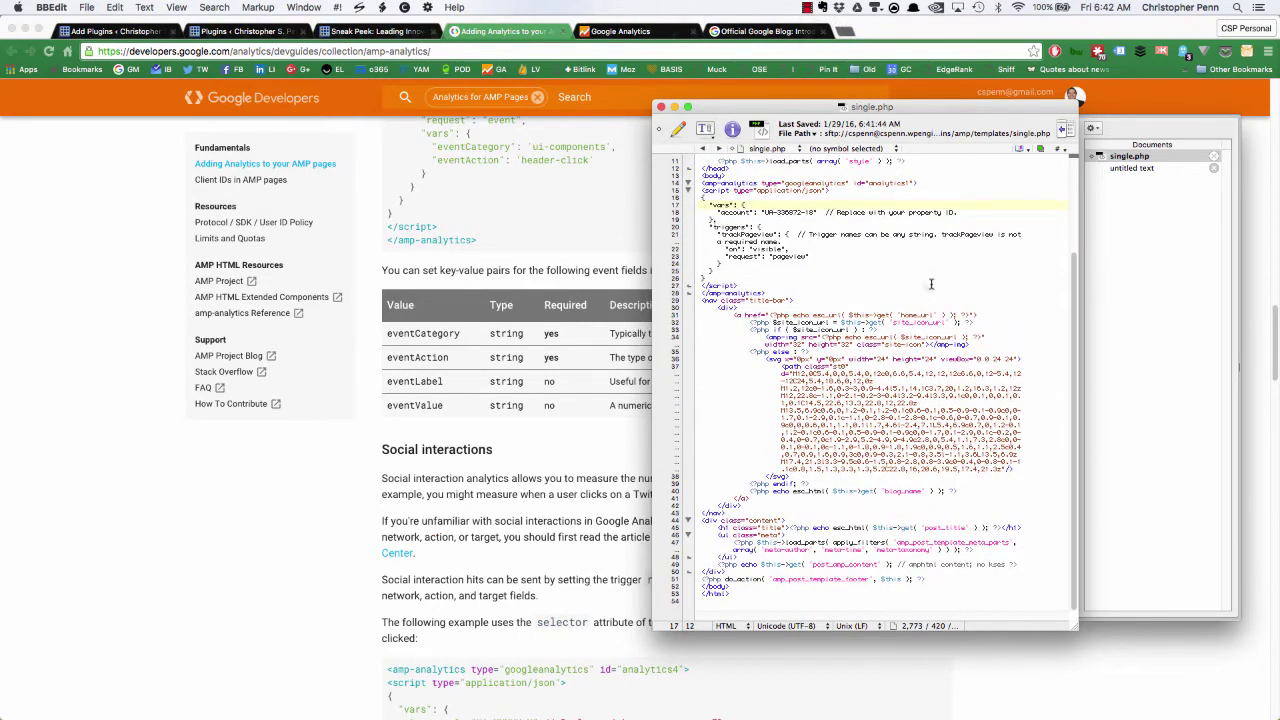
{"action": "key", "text": "cmd+s"}
{"action": "key", "text": "cmd+w"}
{"action": "key", "text": "cmd+w"}
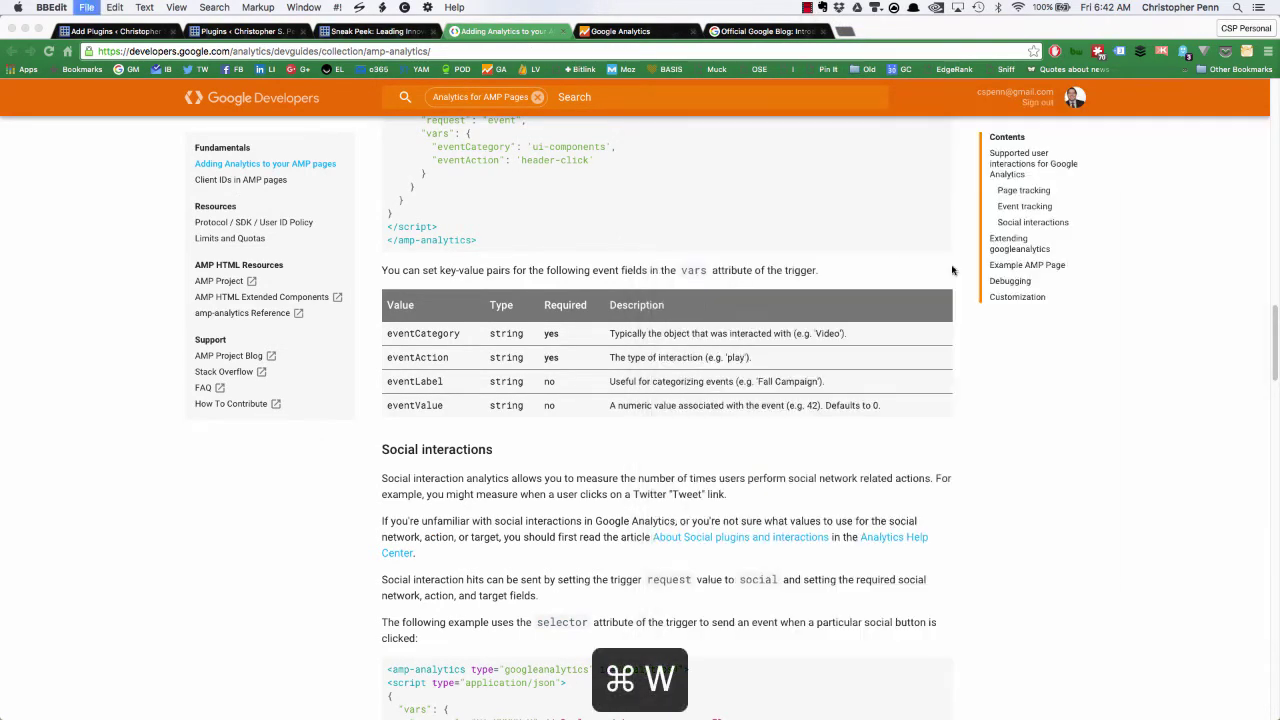
Step: Switch to Cyberduck, refresh the amp plugin folder listing and check the size and modification time of templates/single.php
{"action": "key", "text": "cmd+Tab"}
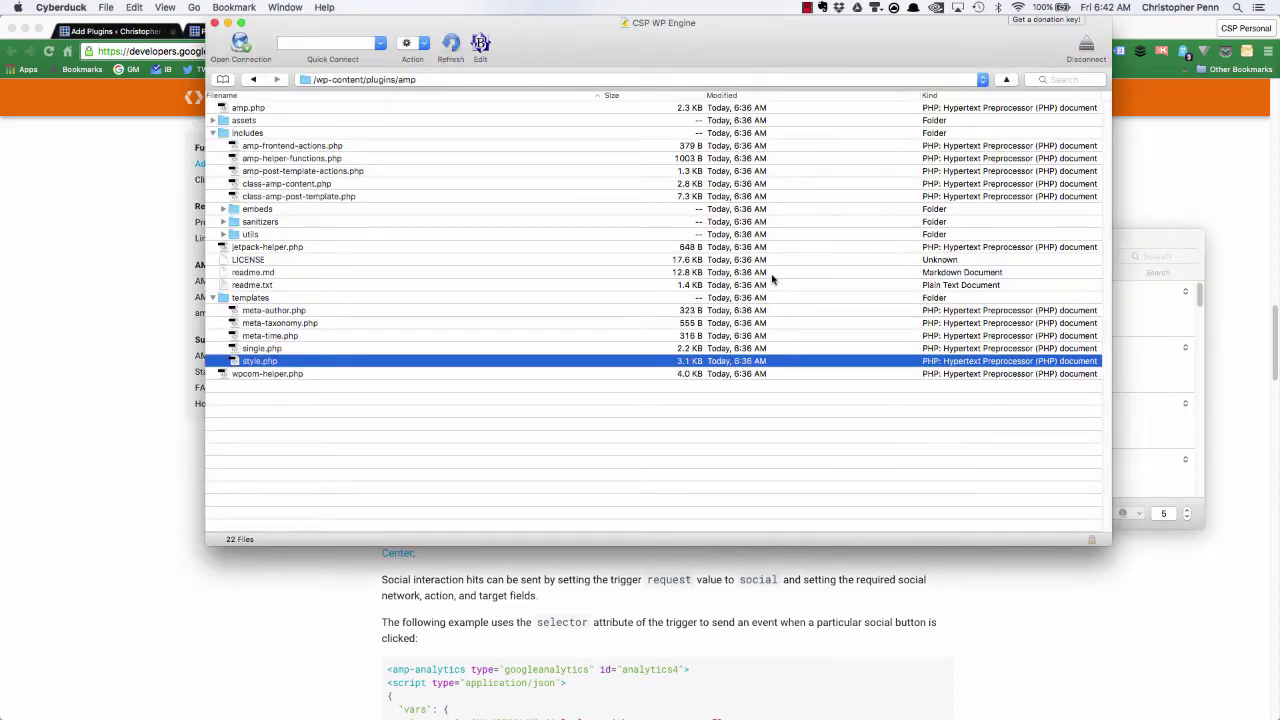
{"action": "left_click", "coordinate": [450, 44]}
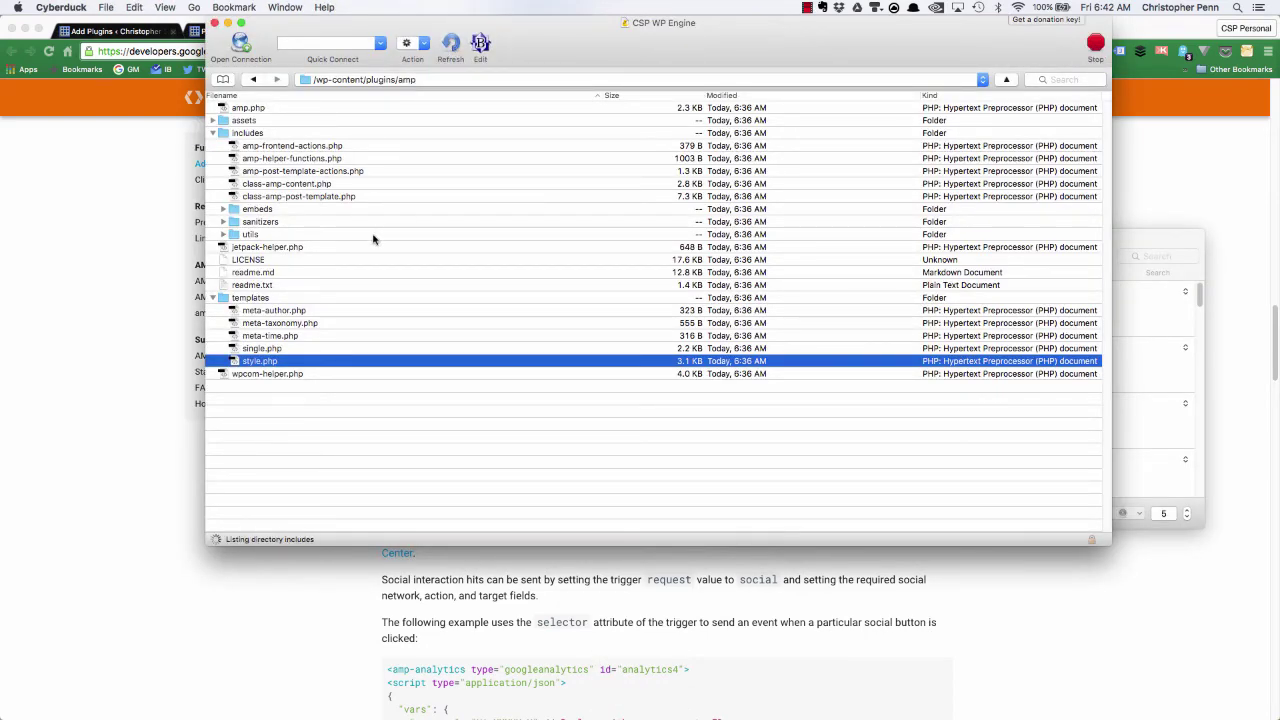
{"action": "left_click", "coordinate": [577, 348]}
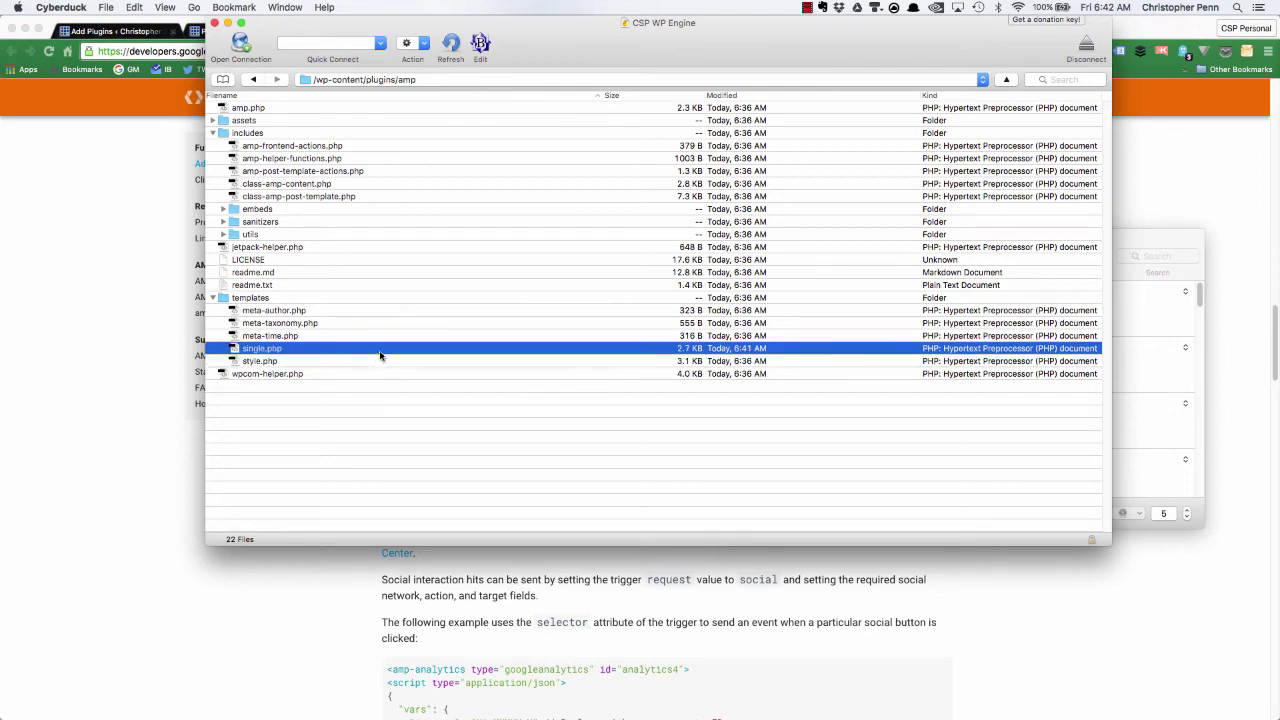
Step: Switch to Chrome and view the page source of the Sneak Peek post's AMP version
{"action": "left_click", "coordinate": [169, 331]}
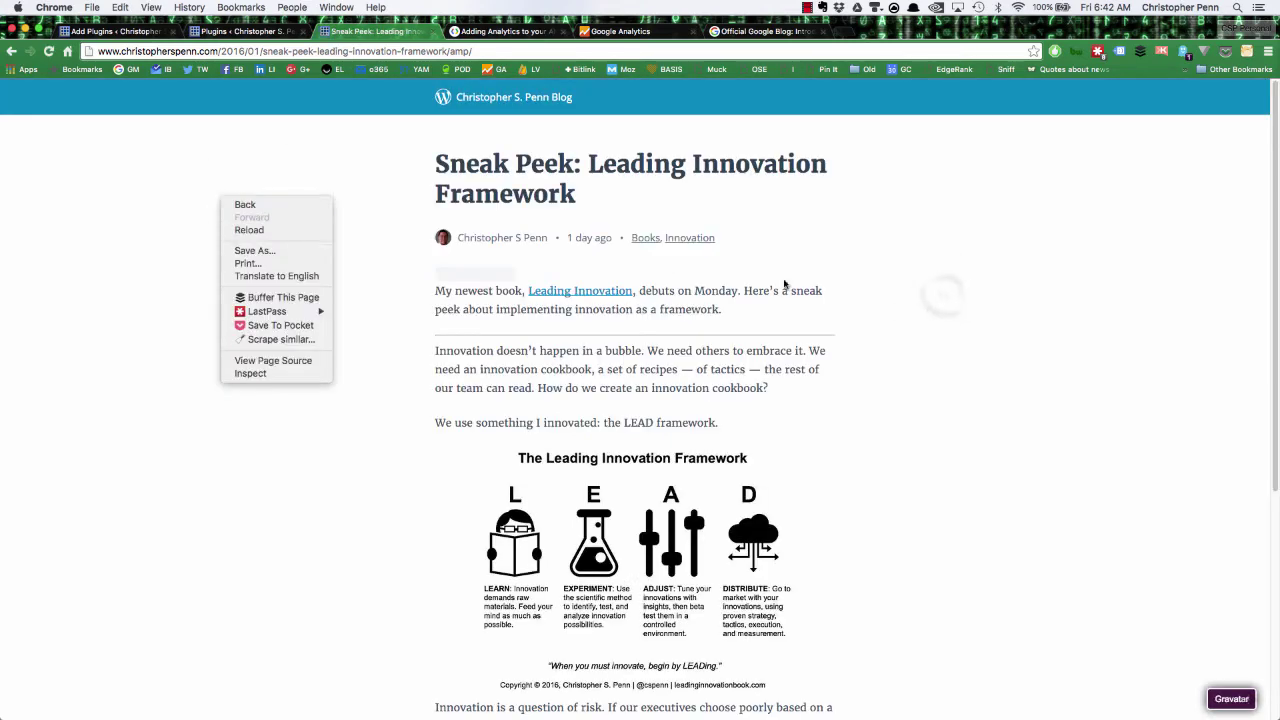
{"action": "left_click", "coordinate": [946, 296]}
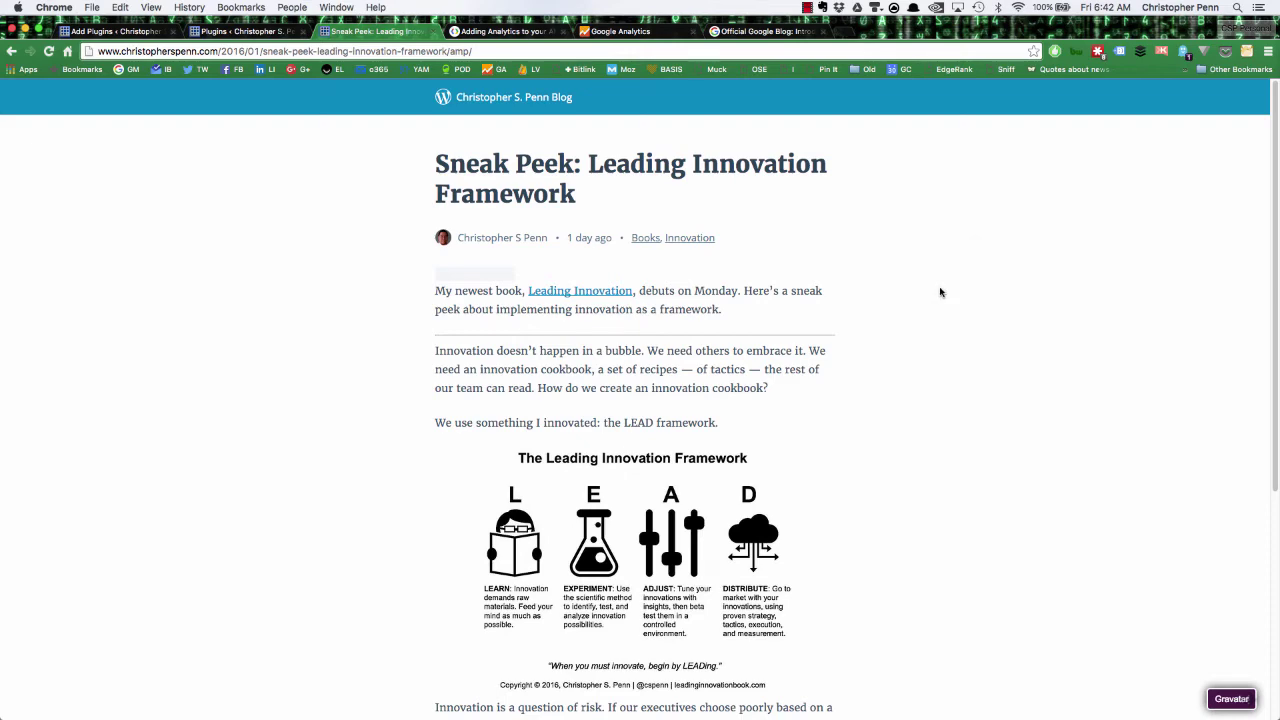
{"action": "right_click", "coordinate": [280, 300]}
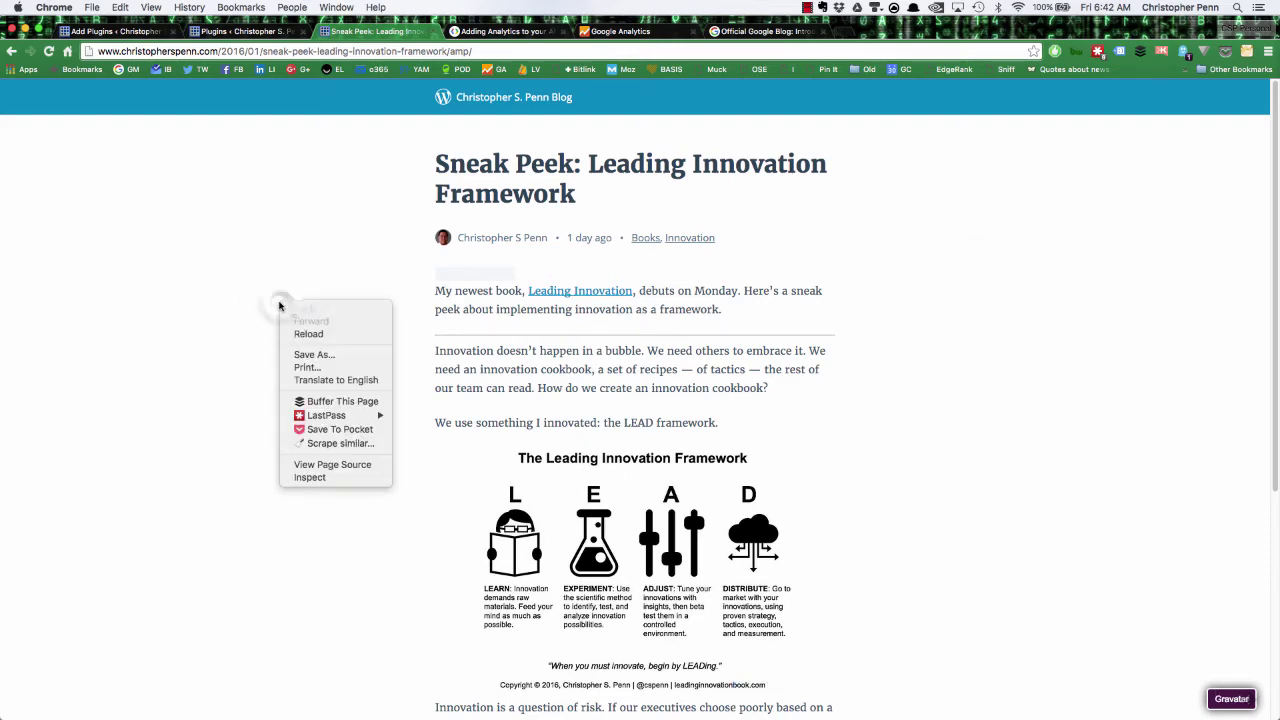
{"action": "left_click", "coordinate": [334, 466]}
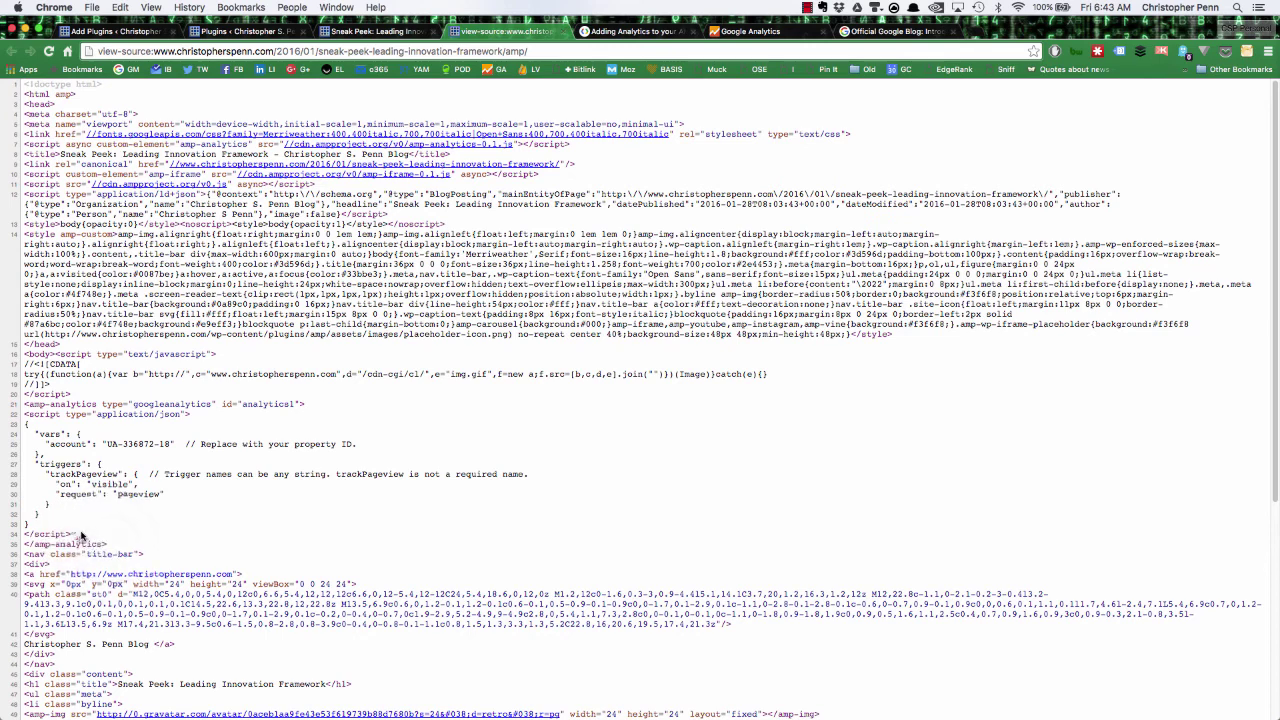
Step: Check the source for the amp-analytics tracking block in the body and the amp-analytics script line in the head
{"action": "left_click_drag", "start_coordinate": [107, 544], "coordinate": [6, 404]}
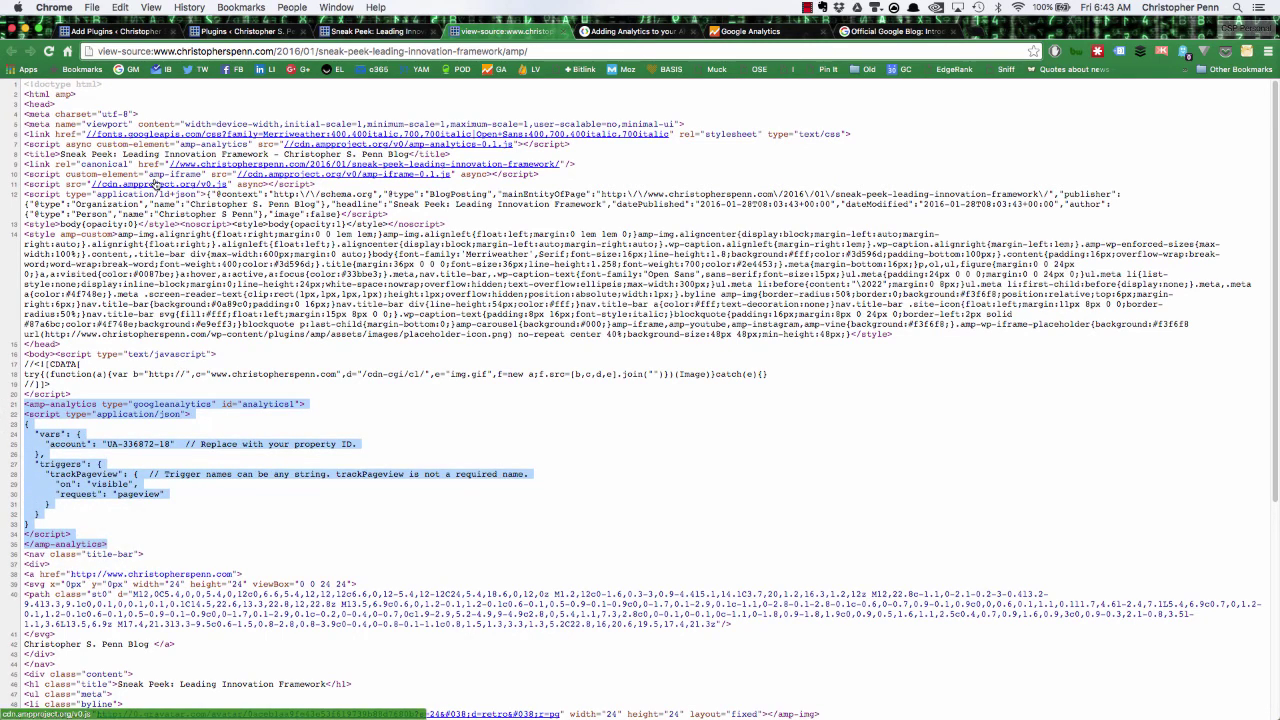
{"action": "mouse_move", "coordinate": [156, 185]}
{"action": "left_mouse_down"}
{"action": "mouse_move", "coordinate": [140, 160]}
{"action": "mouse_move", "coordinate": [134, 174]}
{"action": "left_mouse_up"}
{"action": "triple_click", "coordinate": [134, 174]}
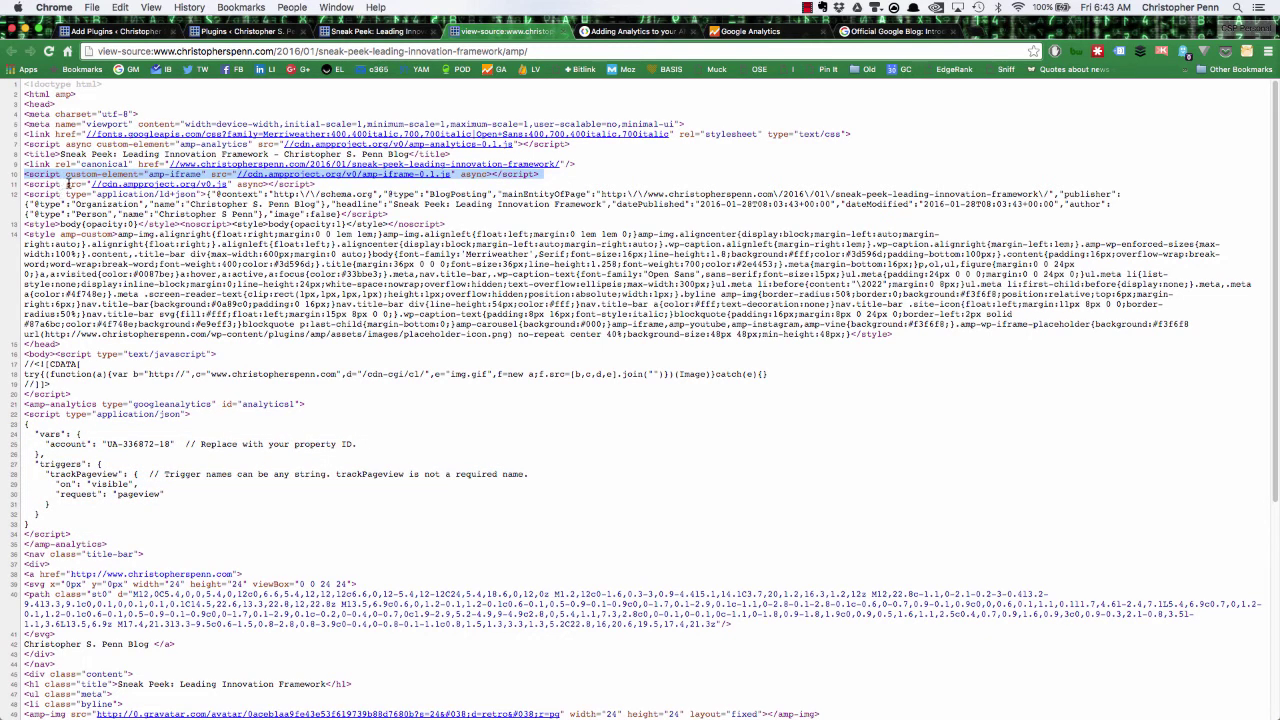
{"action": "triple_click", "coordinate": [120, 144]}
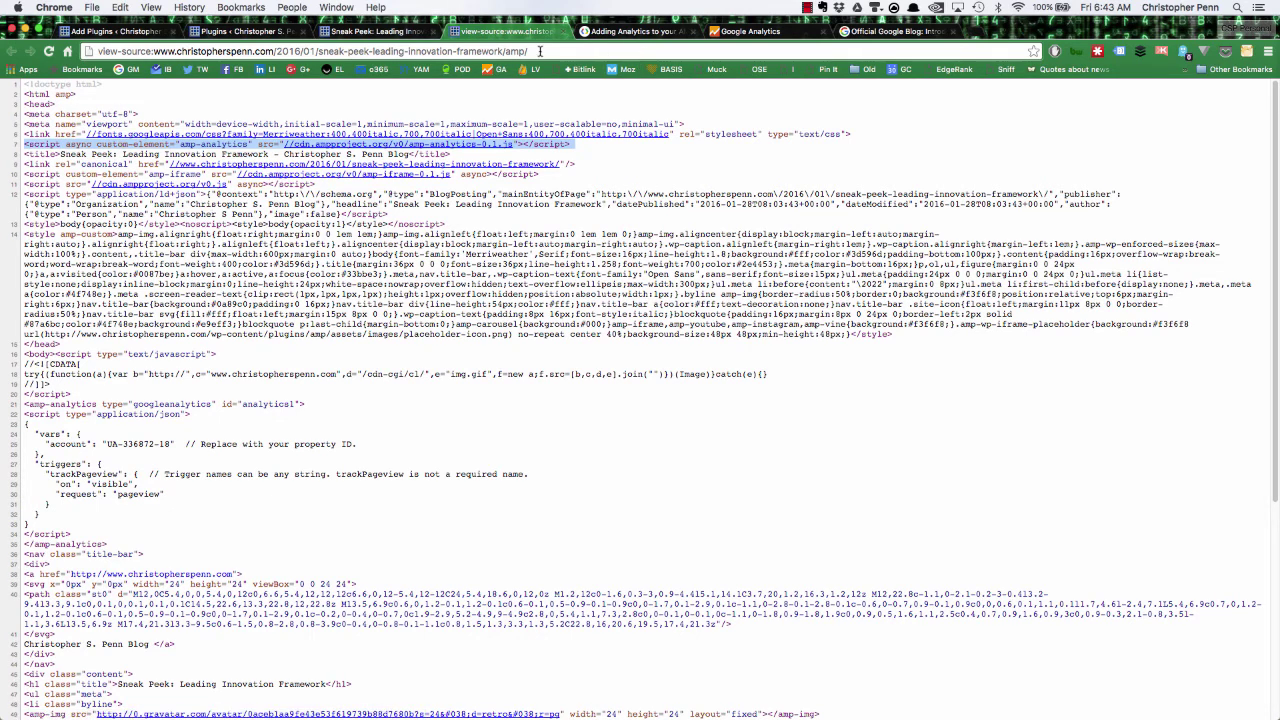
Step: Look through the blog's Google Index and Search Traffic sections in Search Console
{"action": "left_click", "coordinate": [615, 31]}
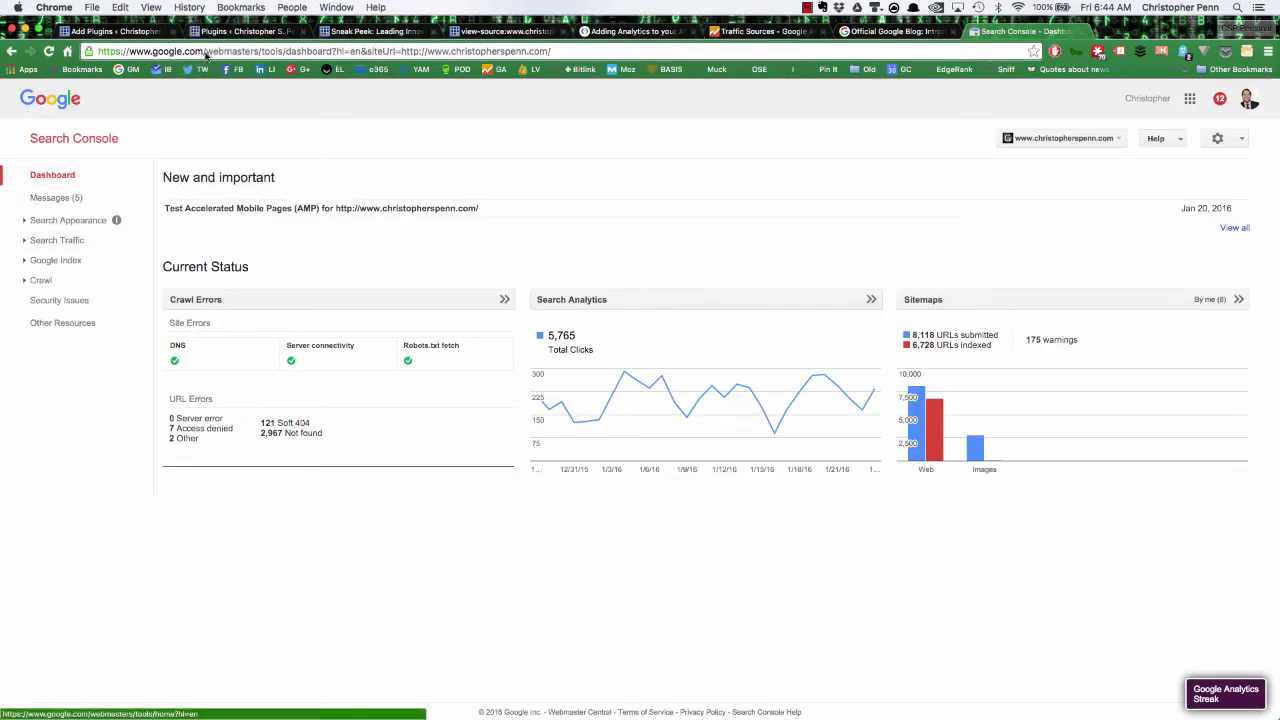
{"action": "key", "text": "super+l"}
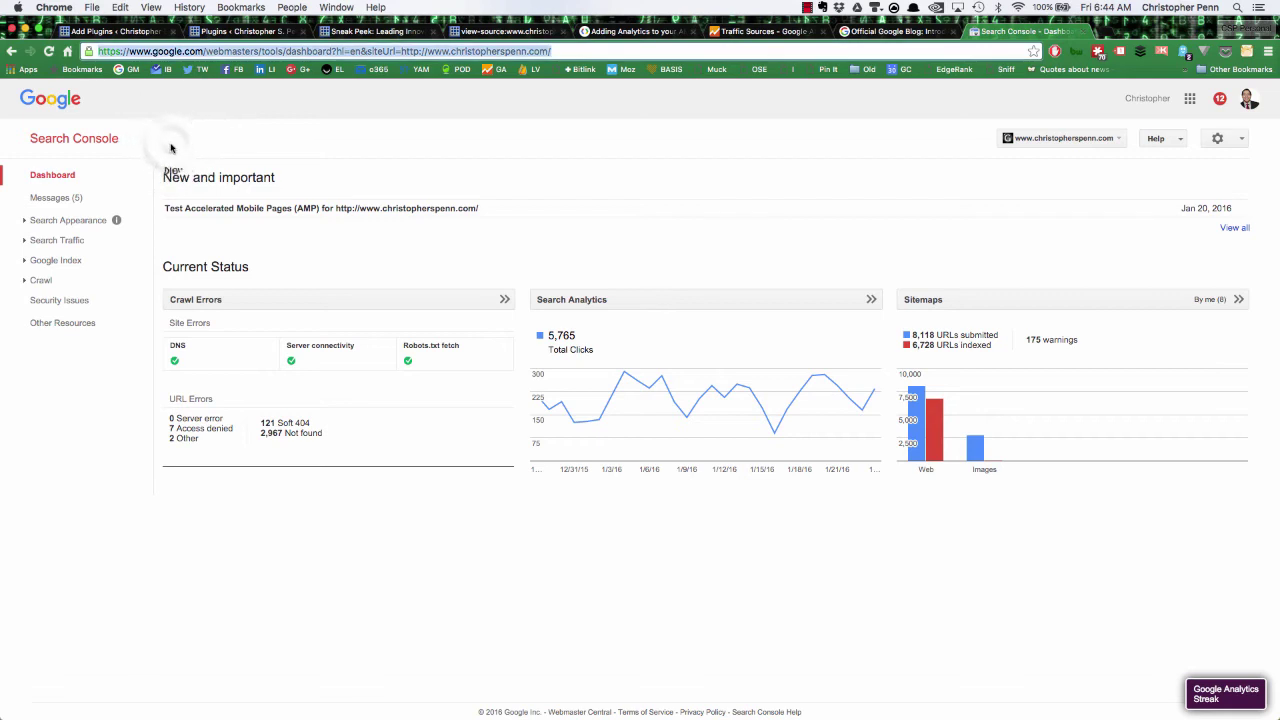
{"action": "left_click", "coordinate": [46, 277]}
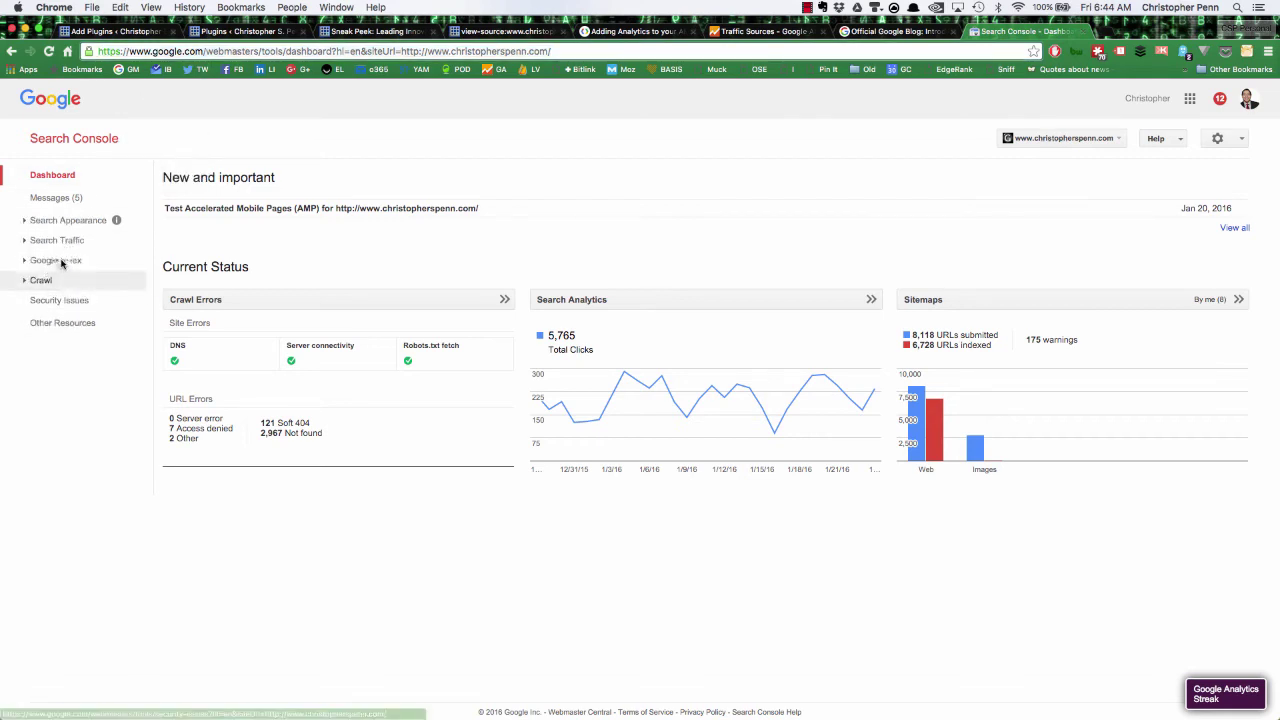
{"action": "left_click", "coordinate": [60, 260]}
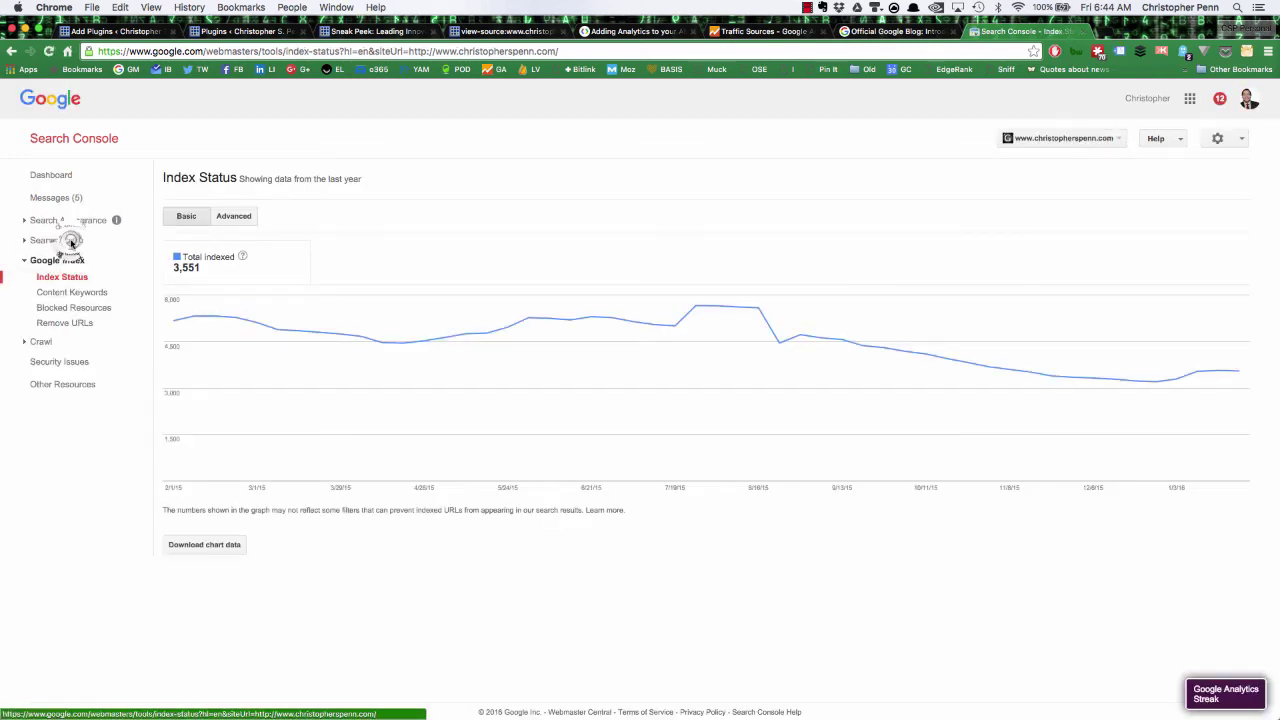
{"action": "left_click", "coordinate": [66, 243]}
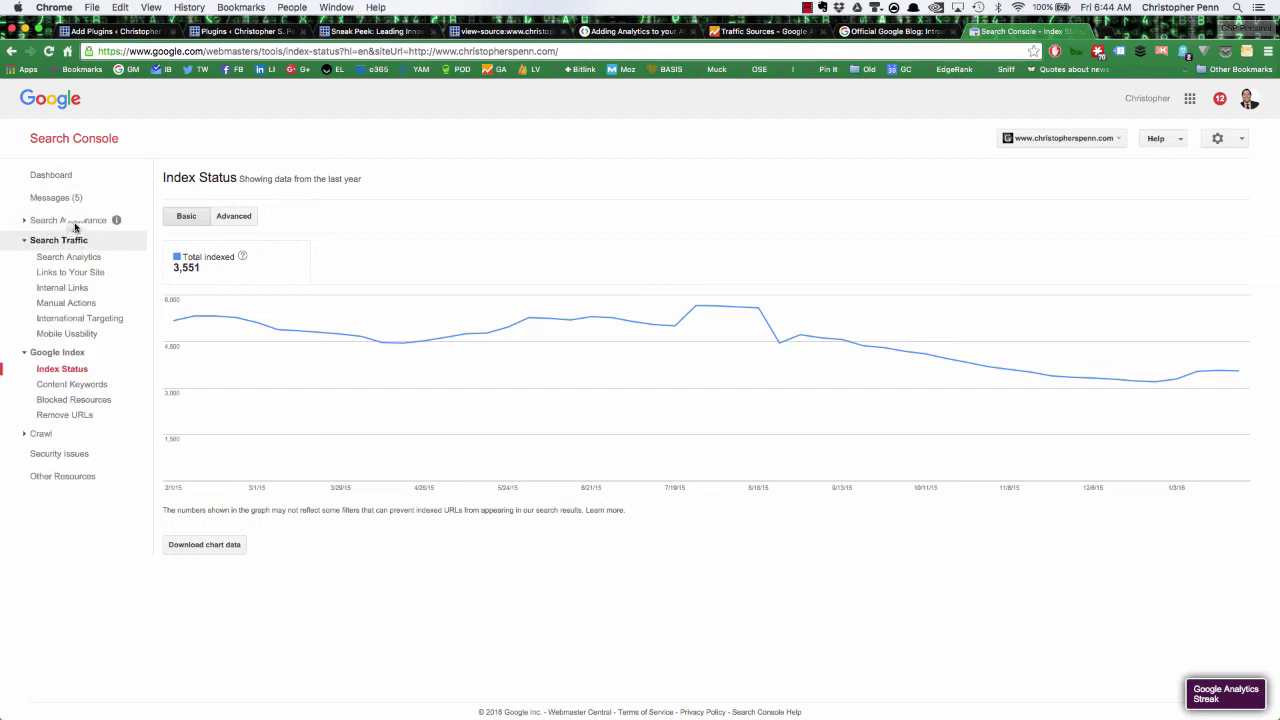
Step: Open the blog's Sitemaps report in Search Console and bring up the form for adding or testing a sitemap
{"action": "left_click", "coordinate": [41, 433]}
{"action": "left_click", "coordinate": [55, 580]}
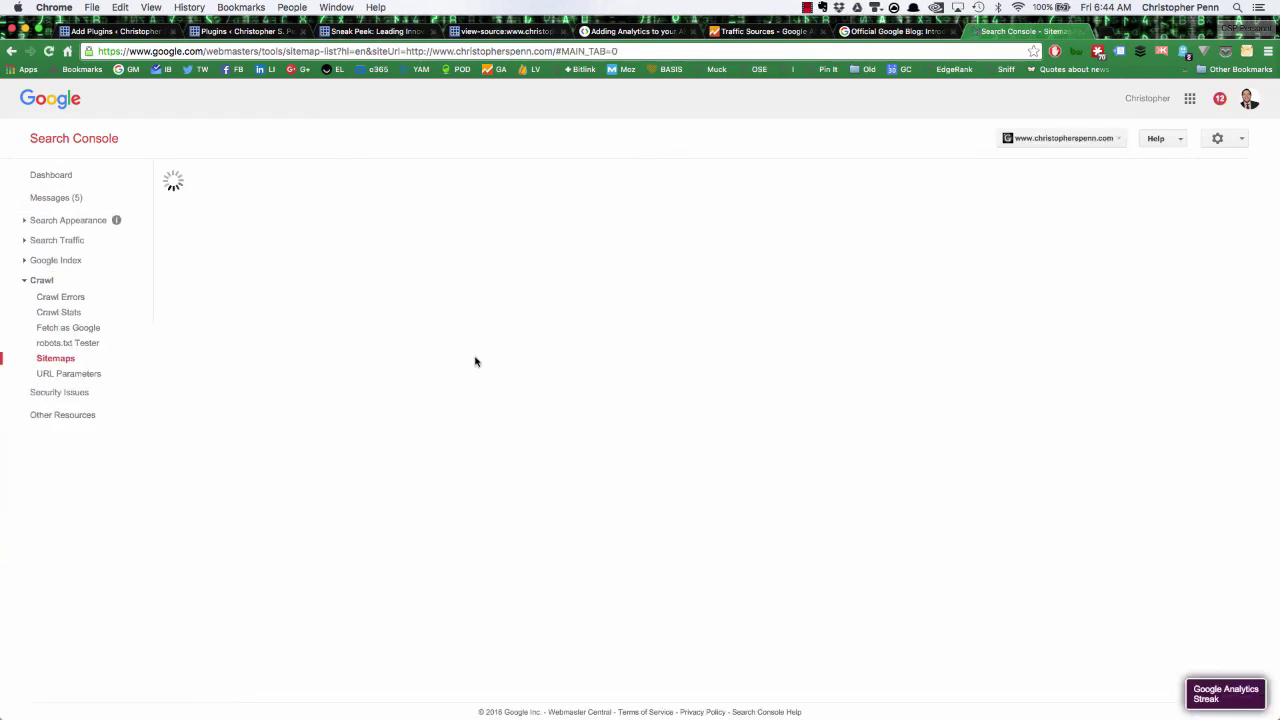
{"action": "left_click", "coordinate": [1188, 186]}
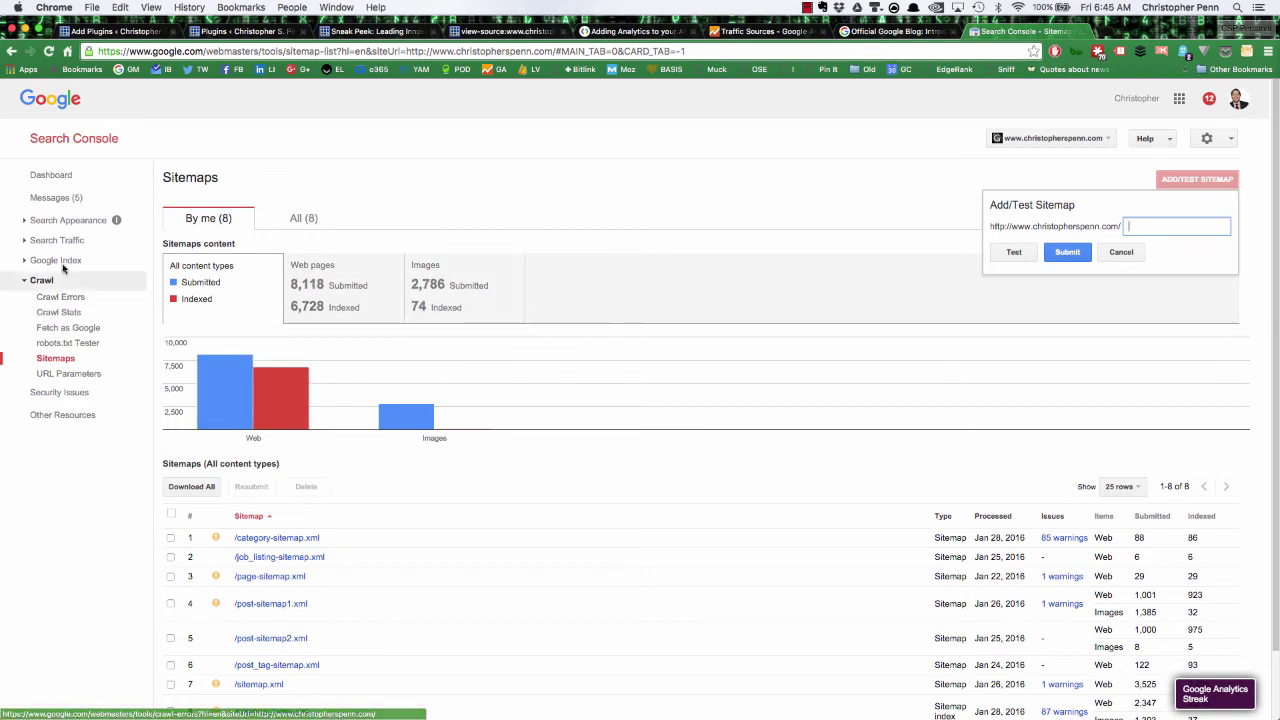
Step: Return to the Search Console dashboard, expand the Test Accelerated Mobile Pages (AMP) notice and open its recommended error report
{"action": "left_click", "coordinate": [74, 186]}
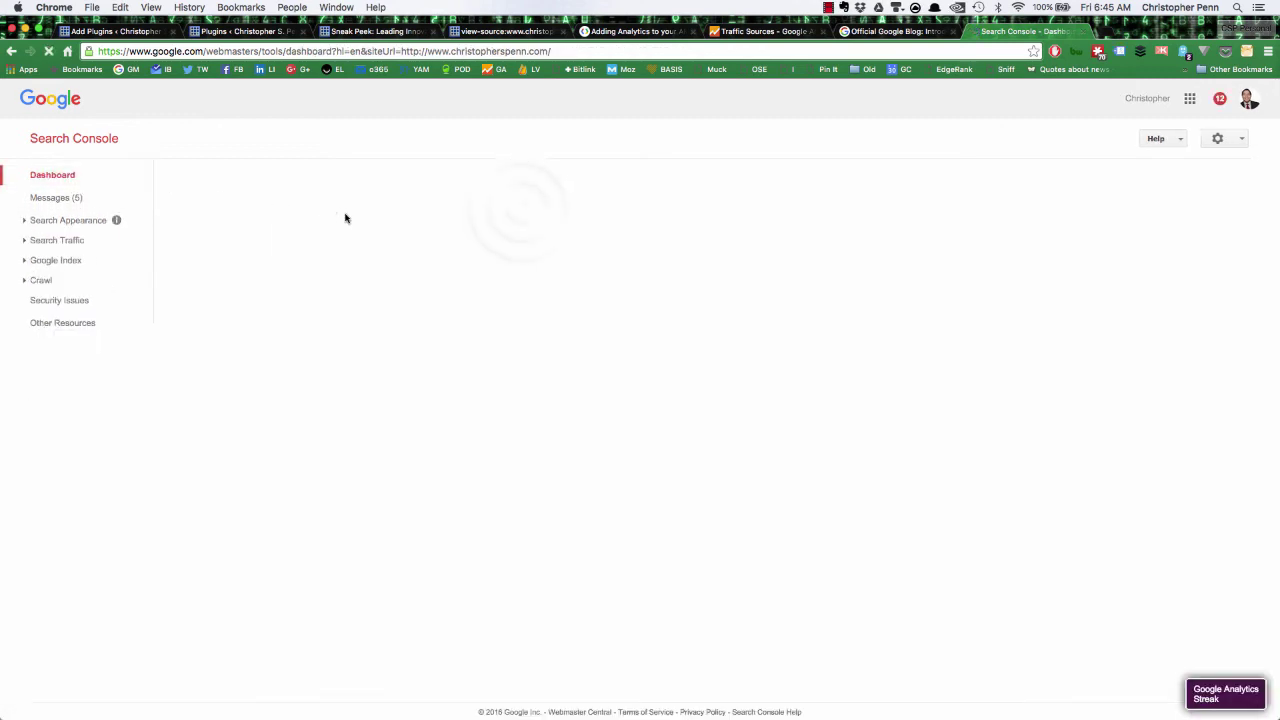
{"action": "left_click", "coordinate": [371, 208]}
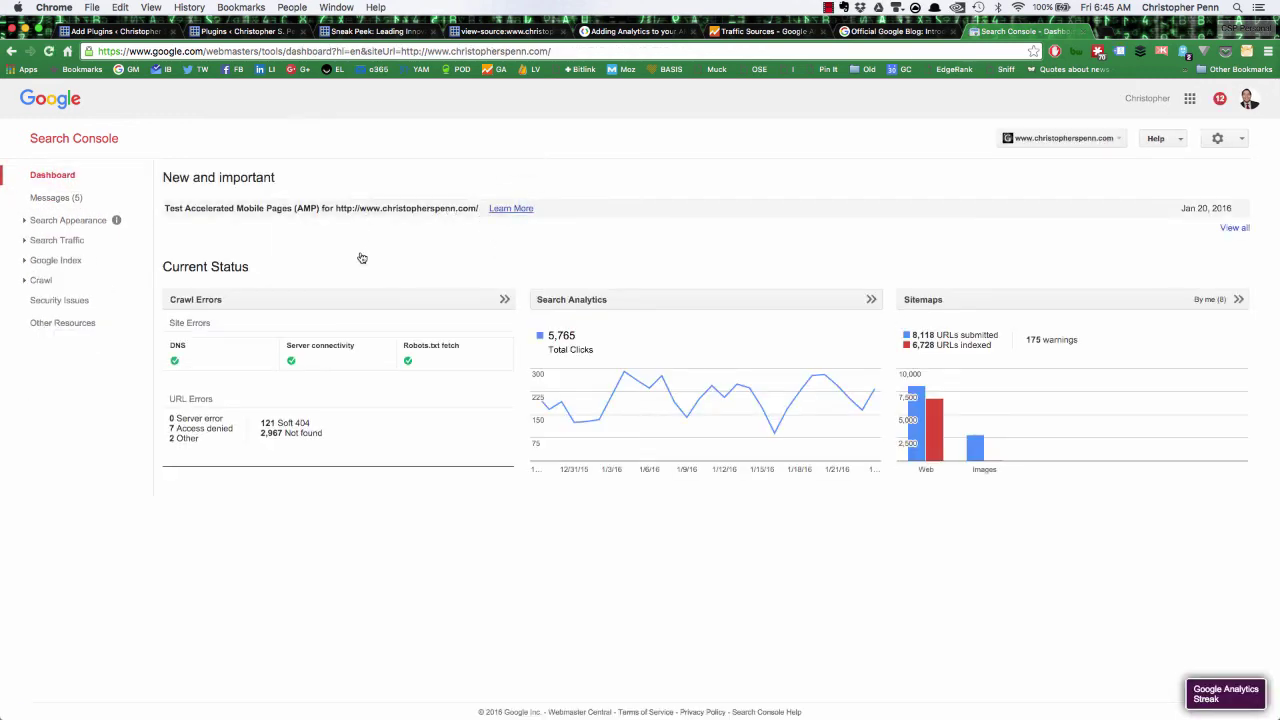
{"action": "scroll", "coordinate": [515, 258], "scroll_direction": "down", "scroll_amount": 3}
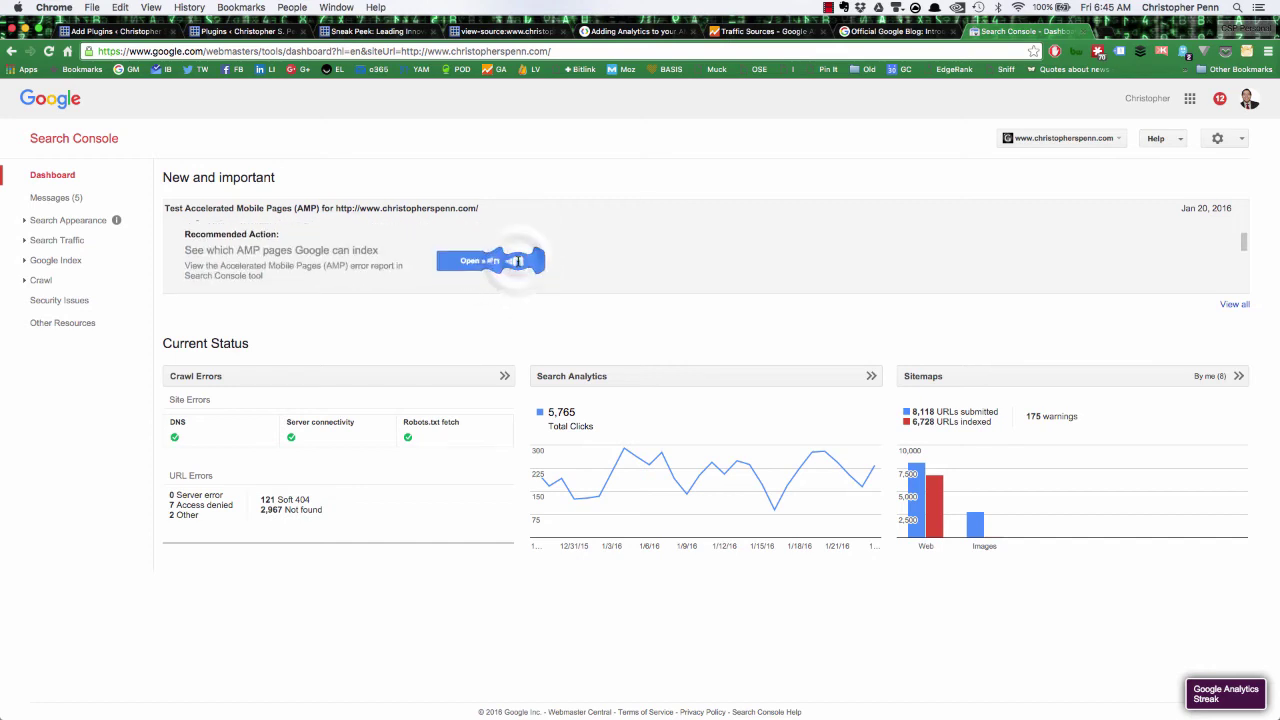
{"action": "left_click", "coordinate": [520, 264]}
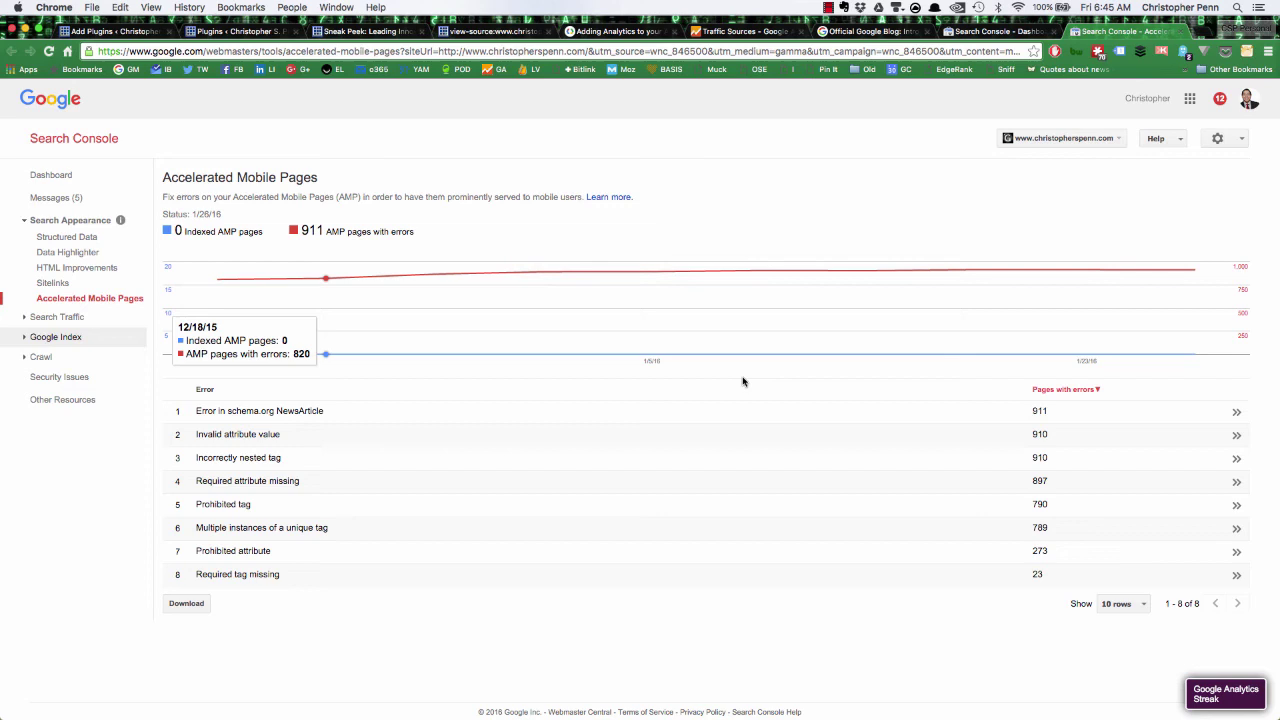
Step: Examine the error types, affected page counts and trend in the Accelerated Mobile Pages report
{"action": "left_click", "coordinate": [440, 411]}
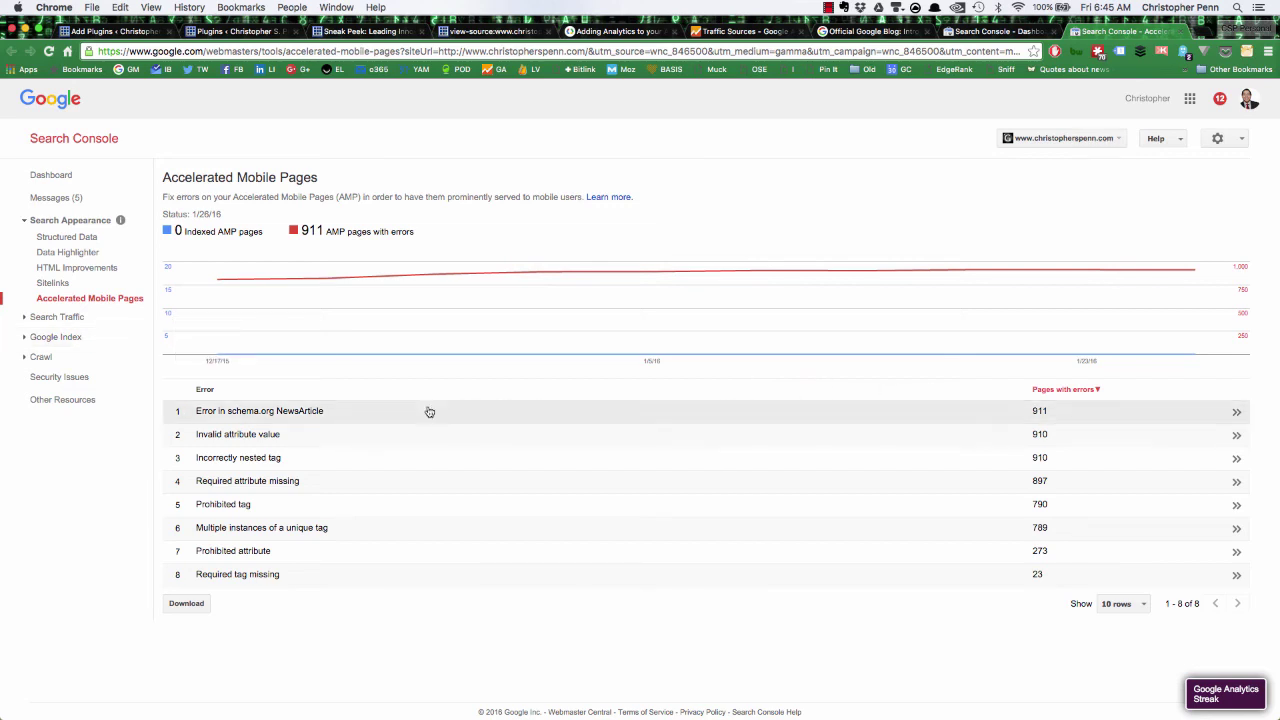
{"action": "left_click", "coordinate": [245, 556]}
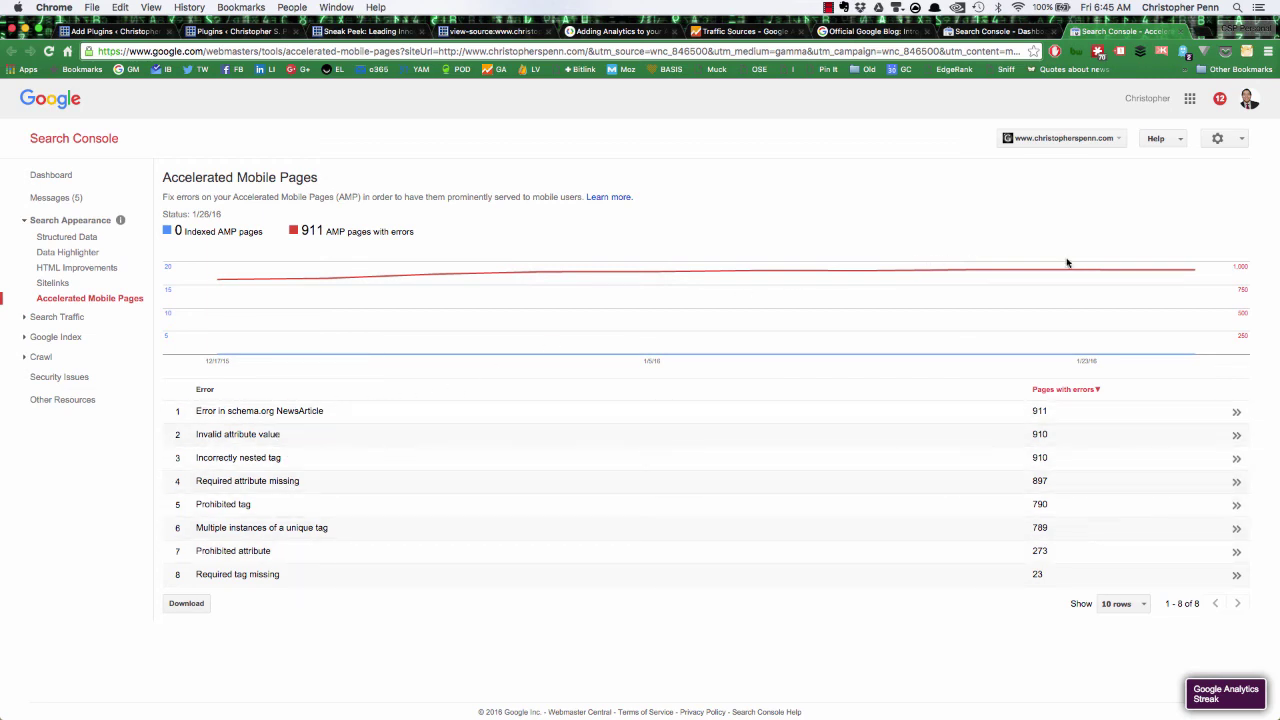
{"action": "mouse_move", "coordinate": [1204, 283]}
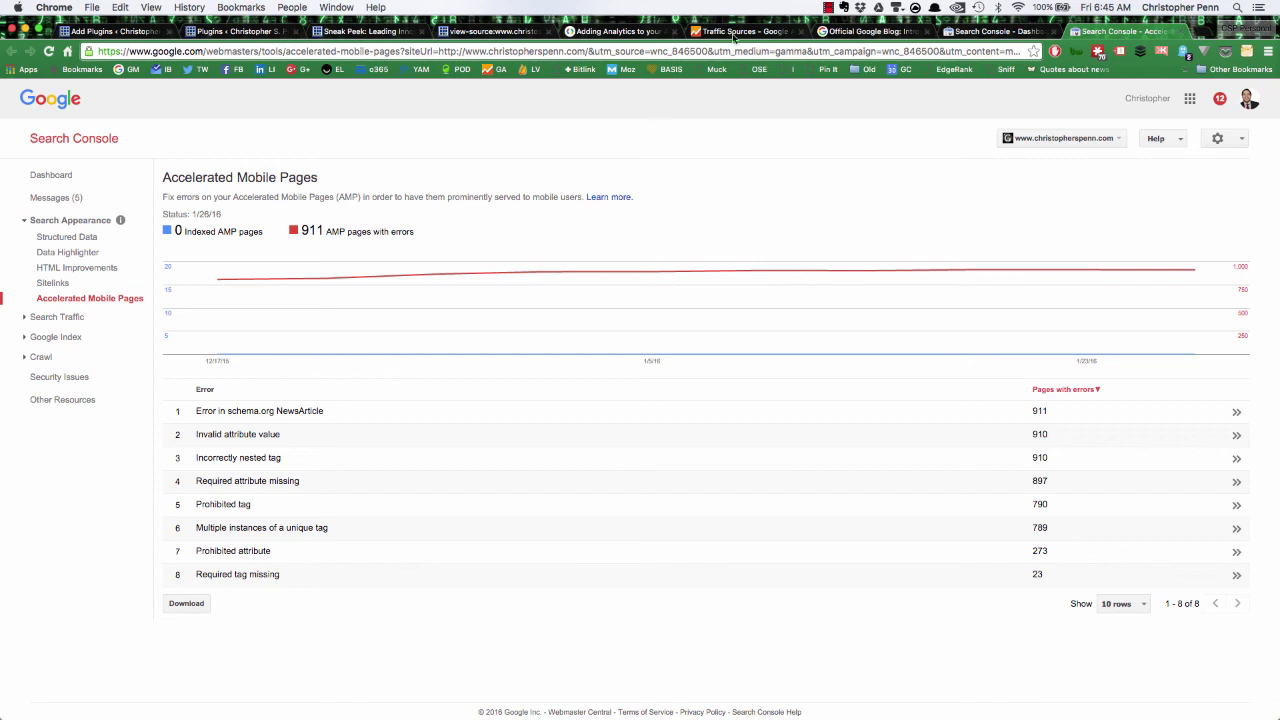
Step: Go back to the guide on adding analytics to AMP pages and review its page and event tracking examples
{"action": "left_click", "coordinate": [568, 31]}
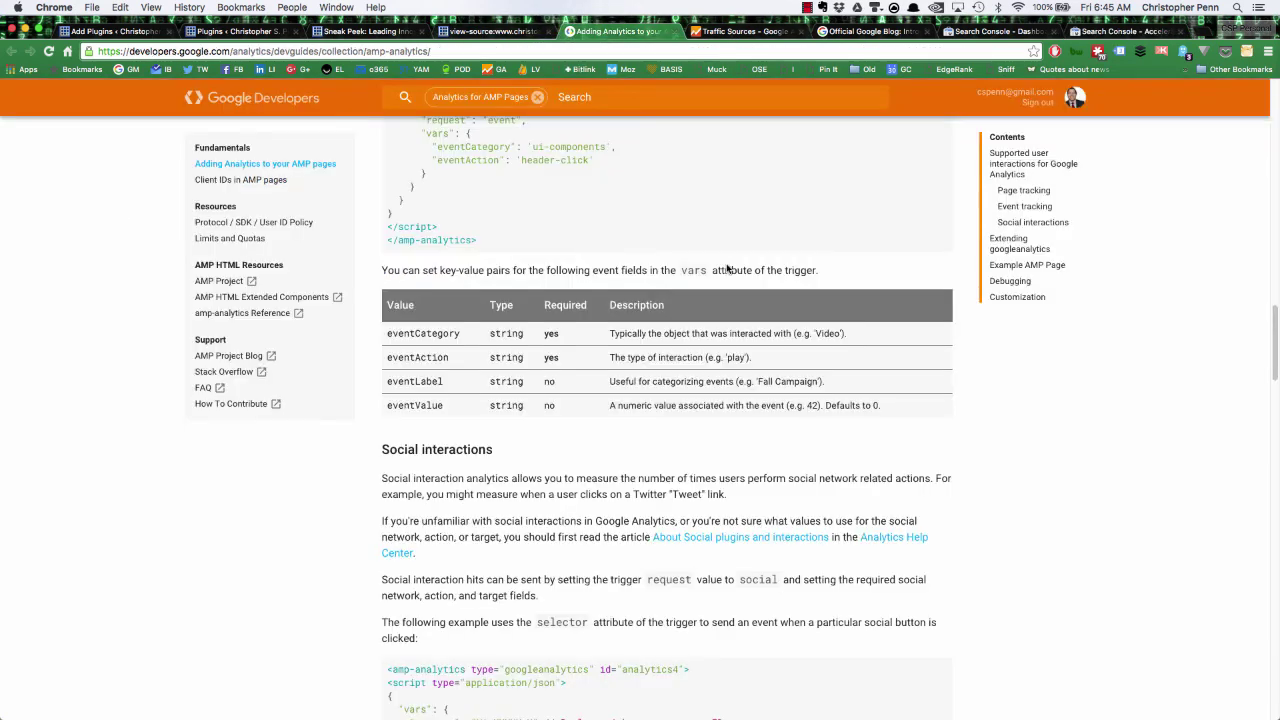
{"action": "scroll", "coordinate": [745, 235], "scroll_direction": "up", "scroll_amount": 5}
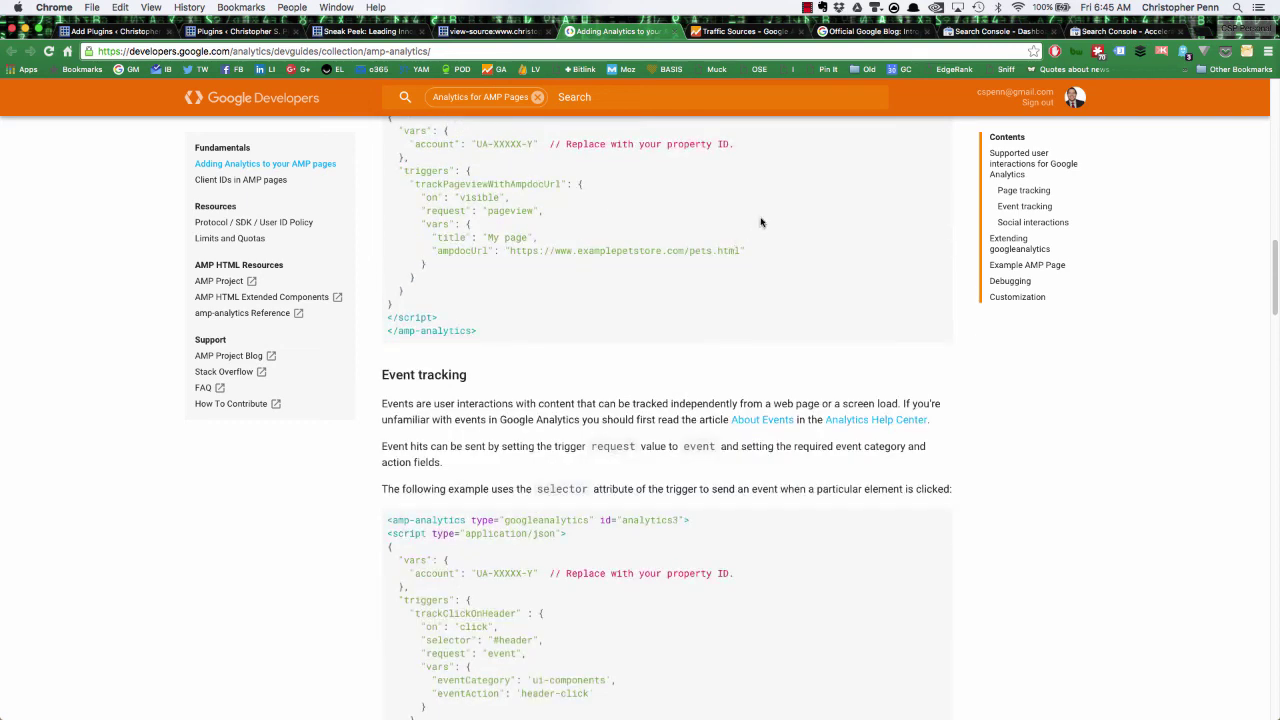